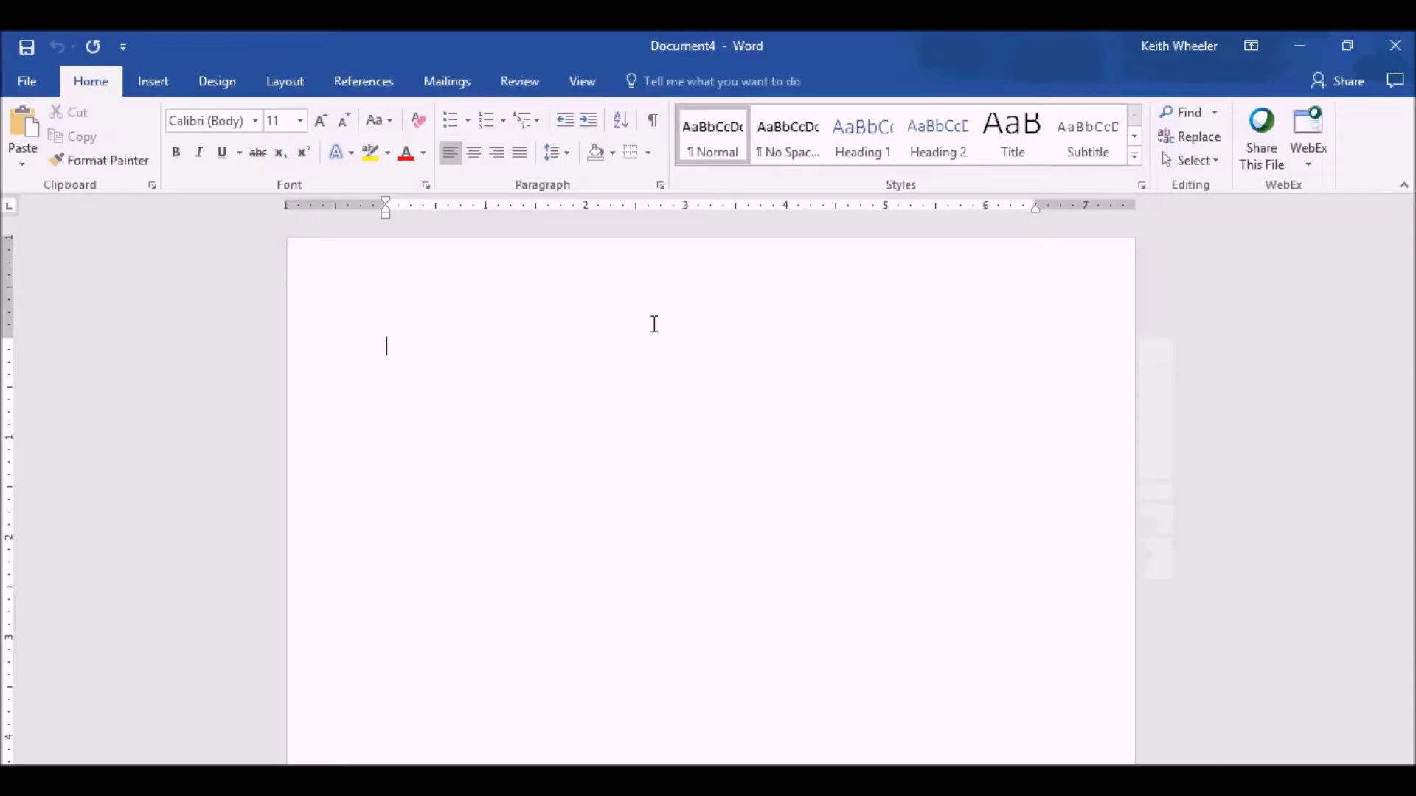
Set a custom 6 × 9 inch page size and apply Narrow 0.5-inch margins.
left_click(286, 85)
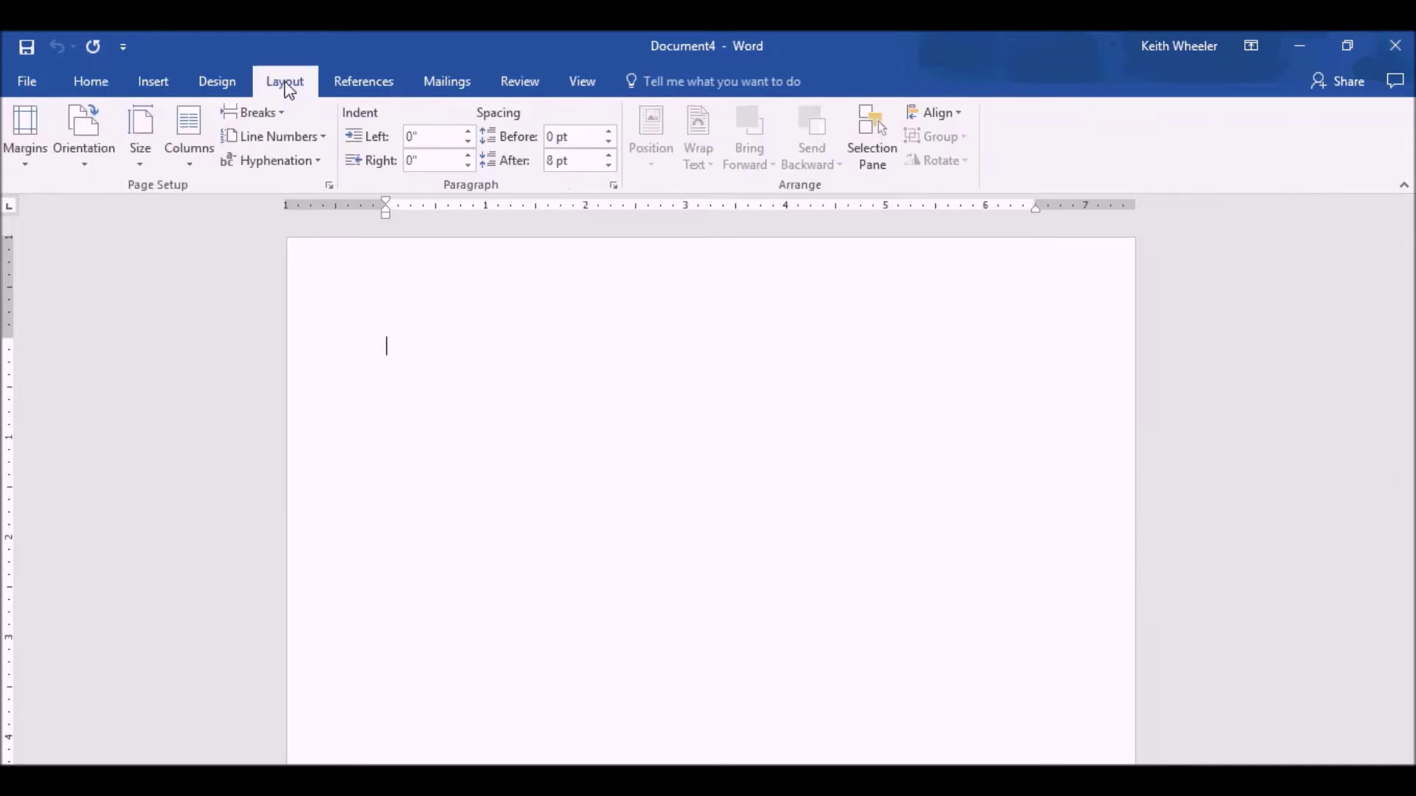
left_click(141, 165)
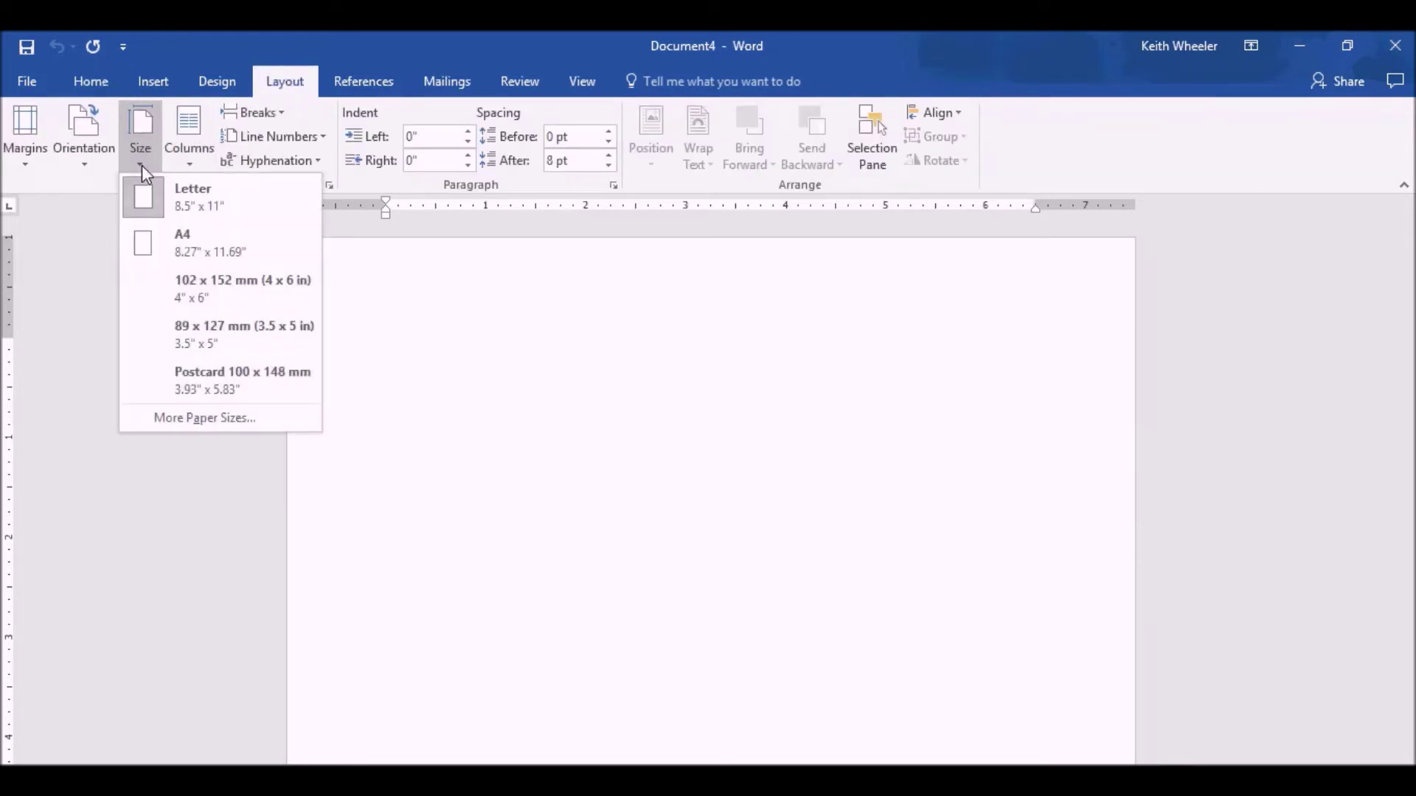
left_click(246, 420)
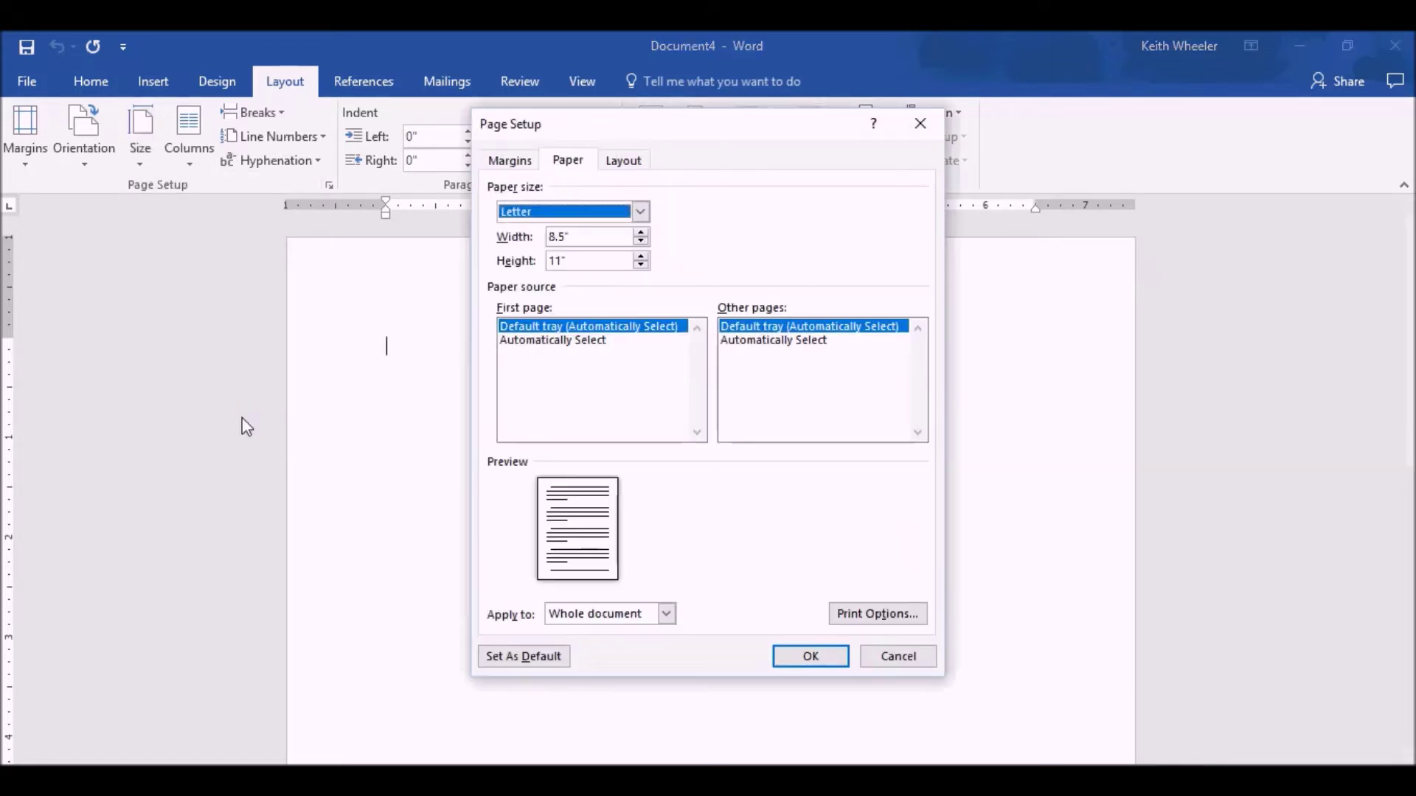
double_click(604, 236)
type("6")
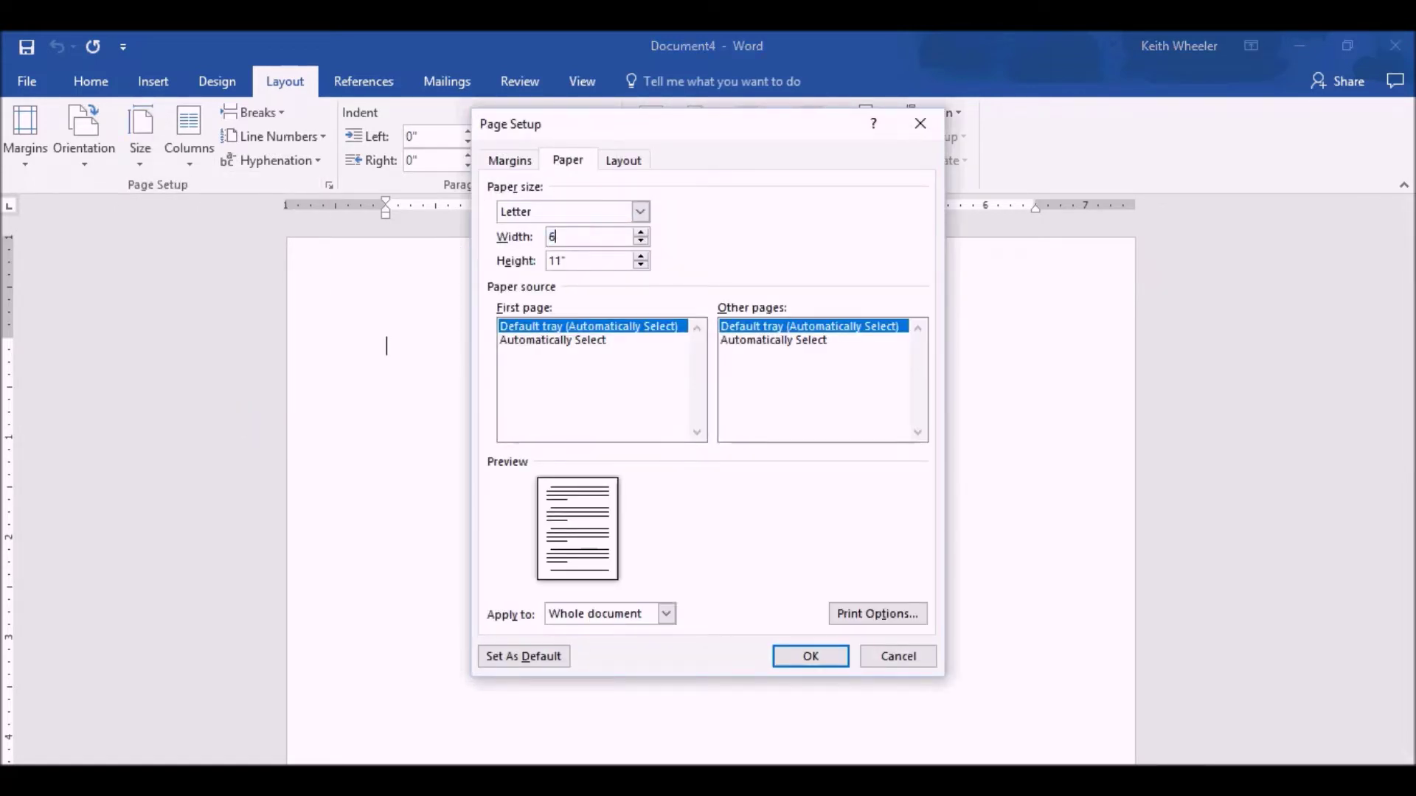
key("Tab")
type("9")
left_click(814, 659)
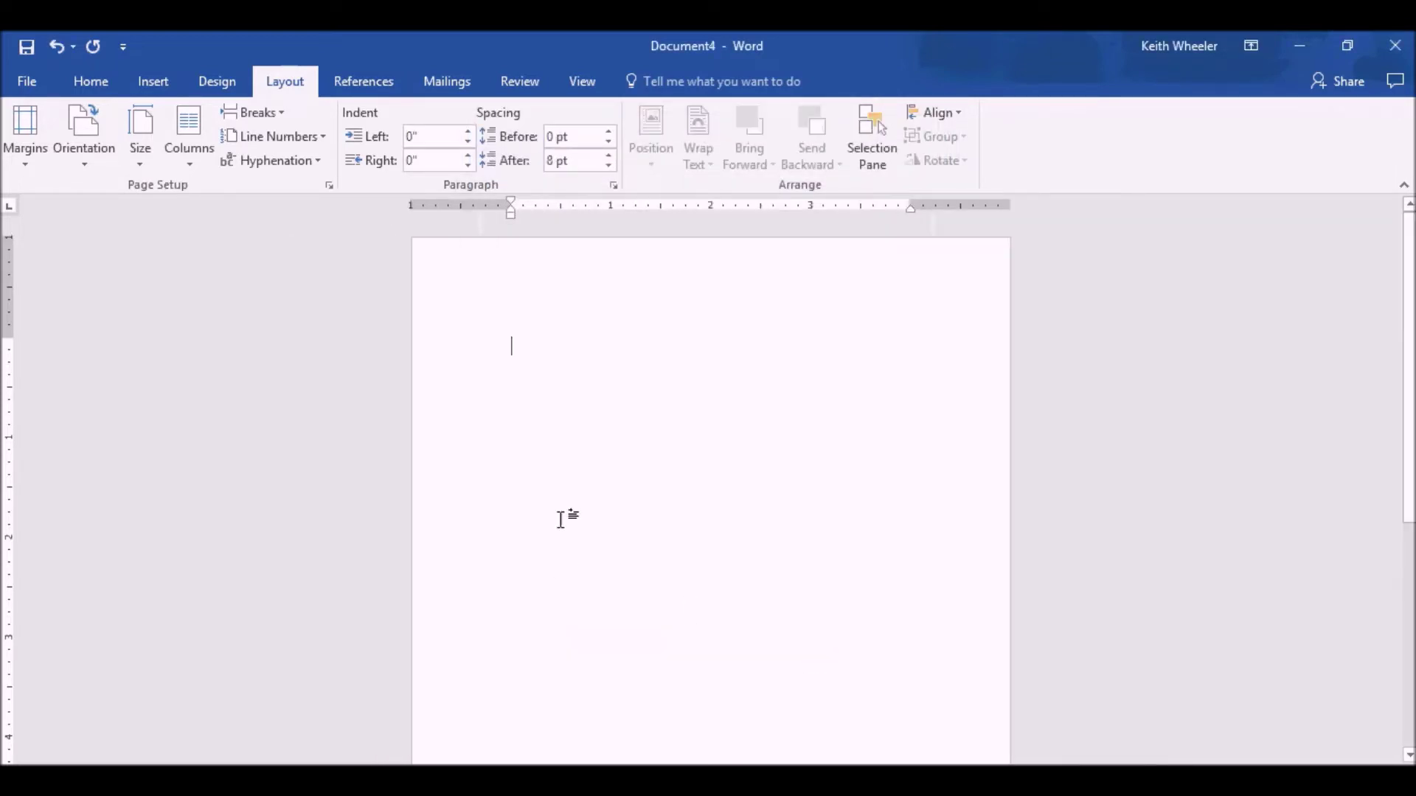
left_click(36, 155)
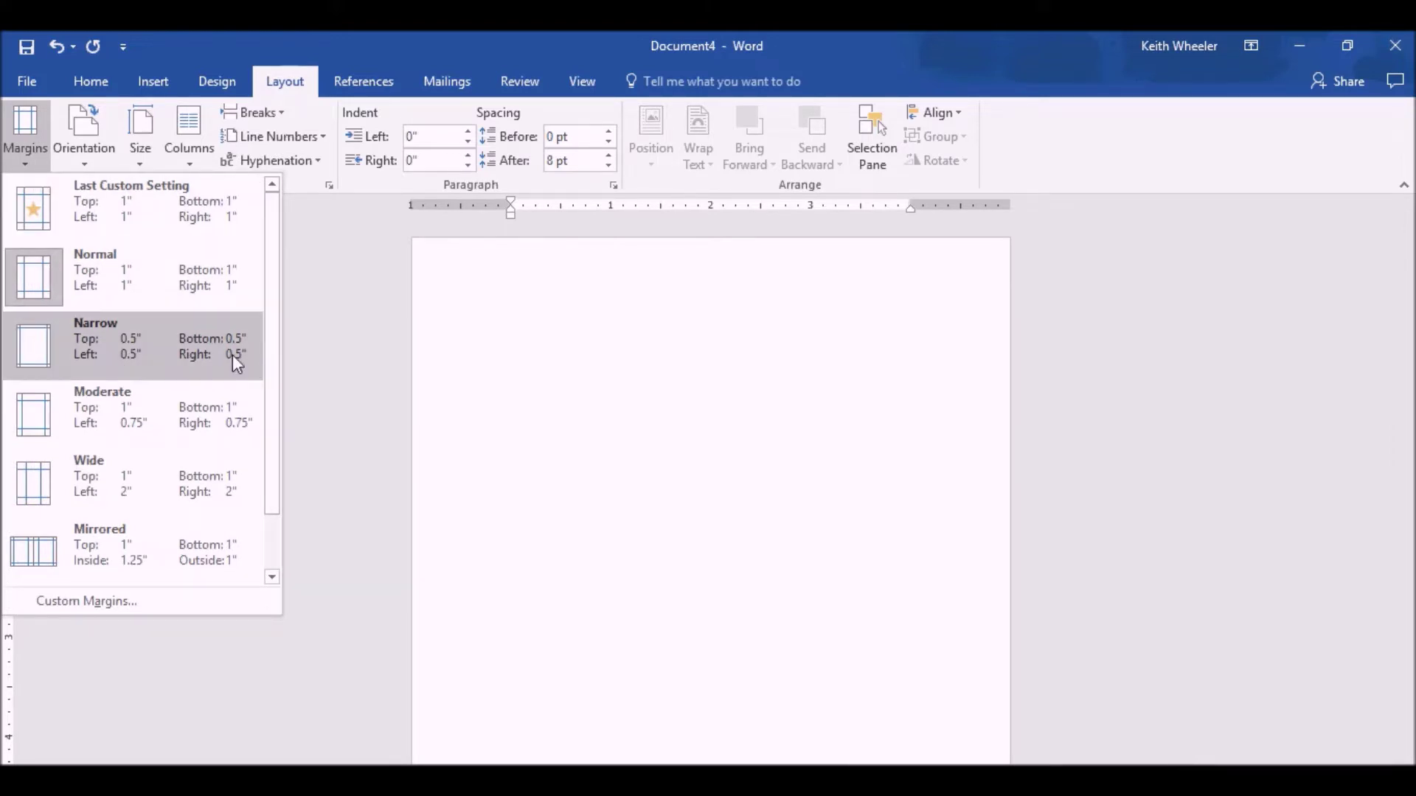
left_click(74, 344)
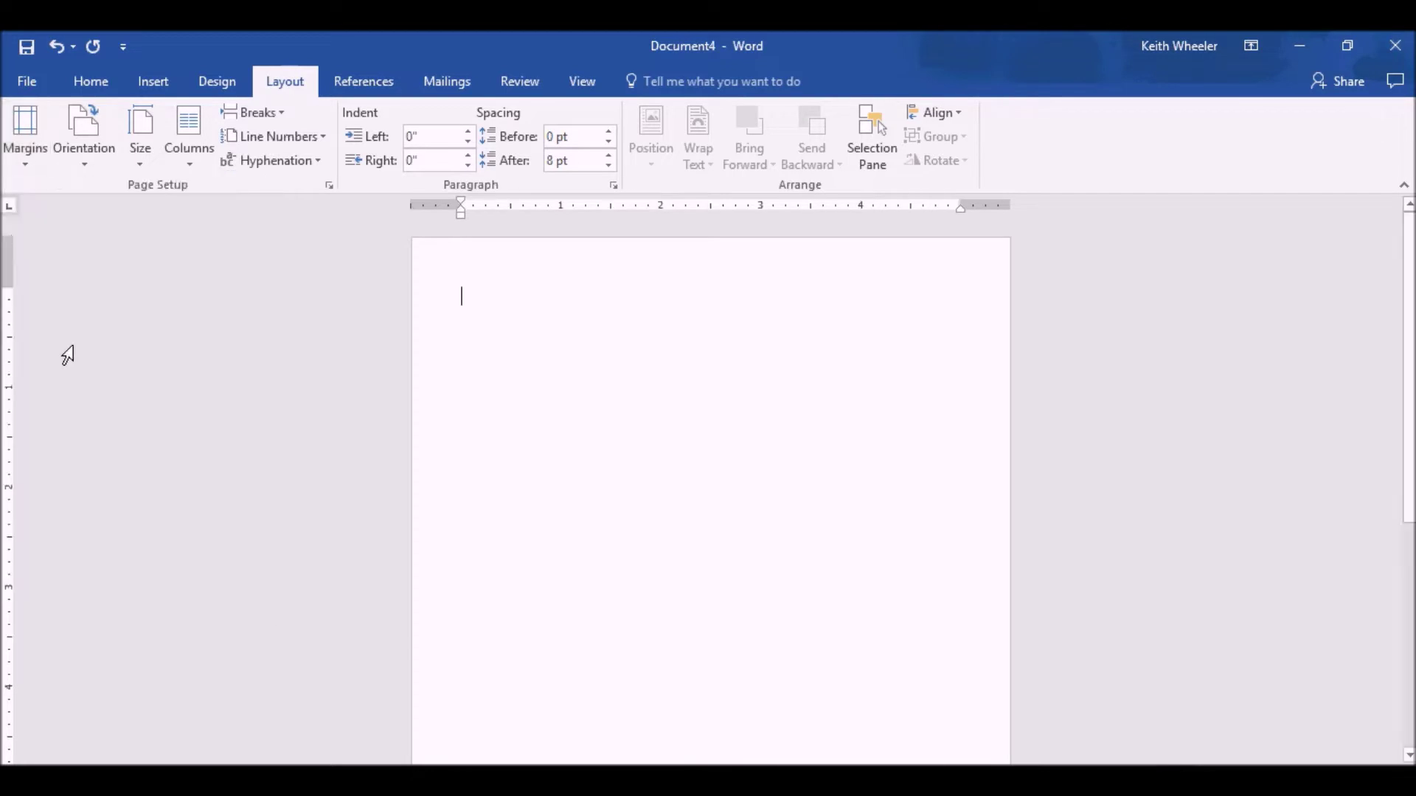
Insert a table with 1 column through the Insert Table dialog.
left_click(153, 83)
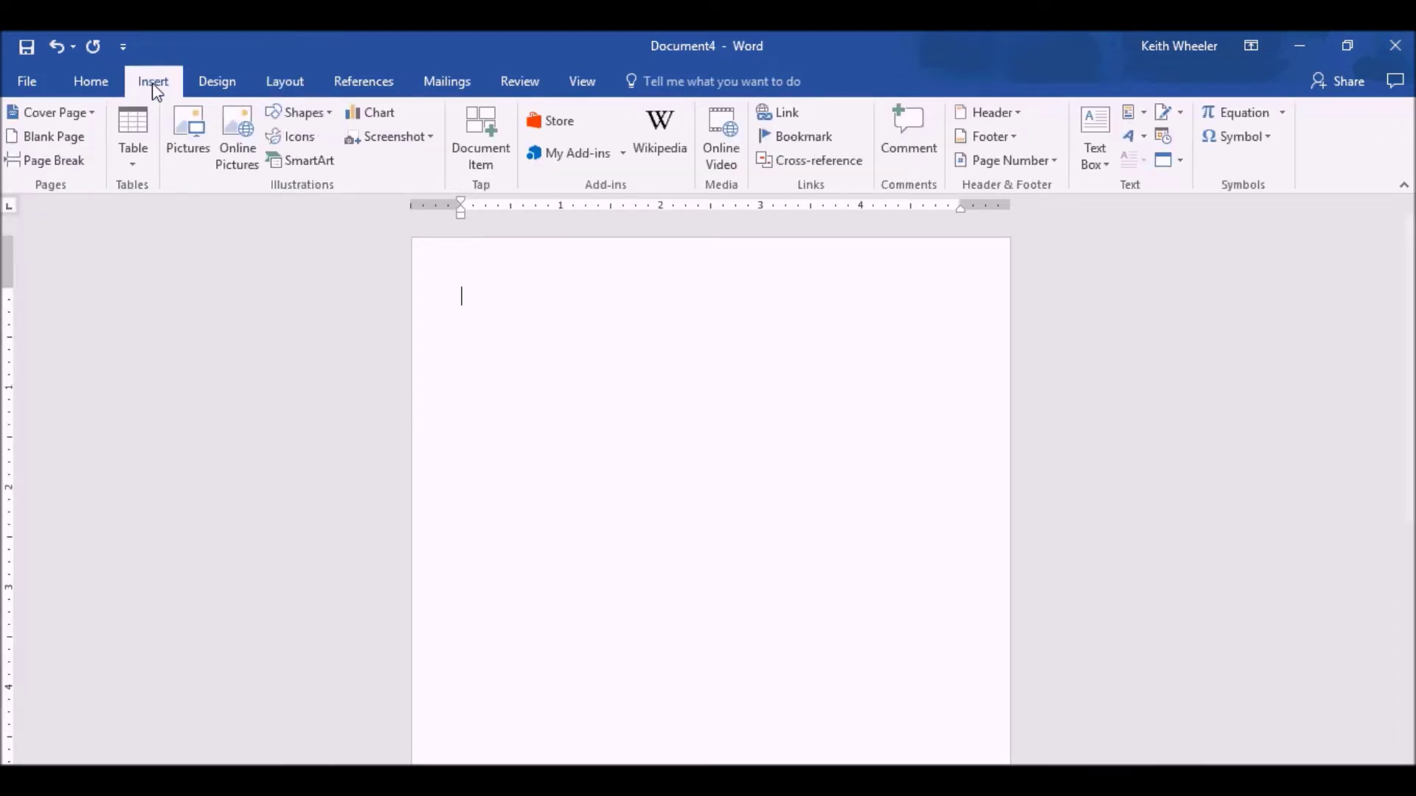
left_click(135, 161)
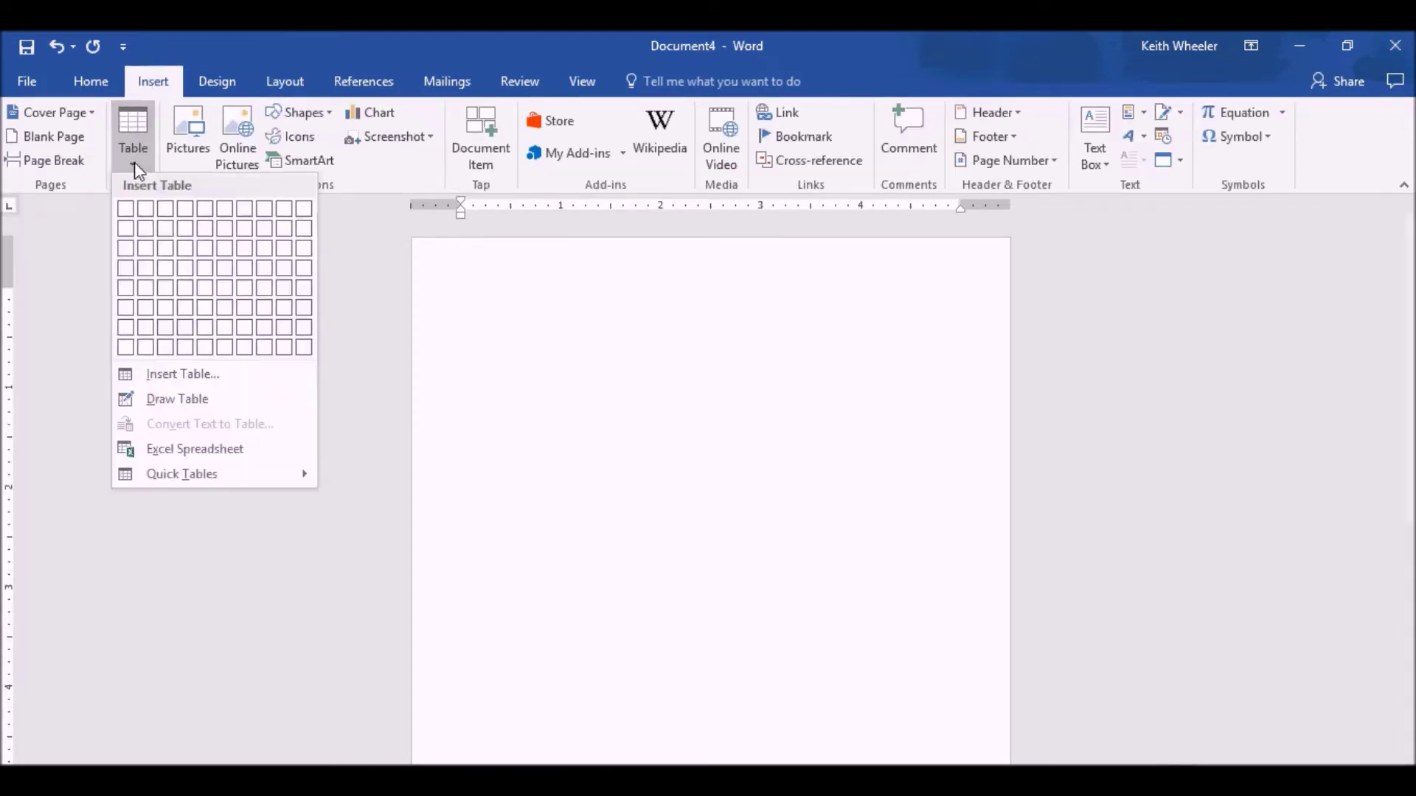
left_click(166, 375)
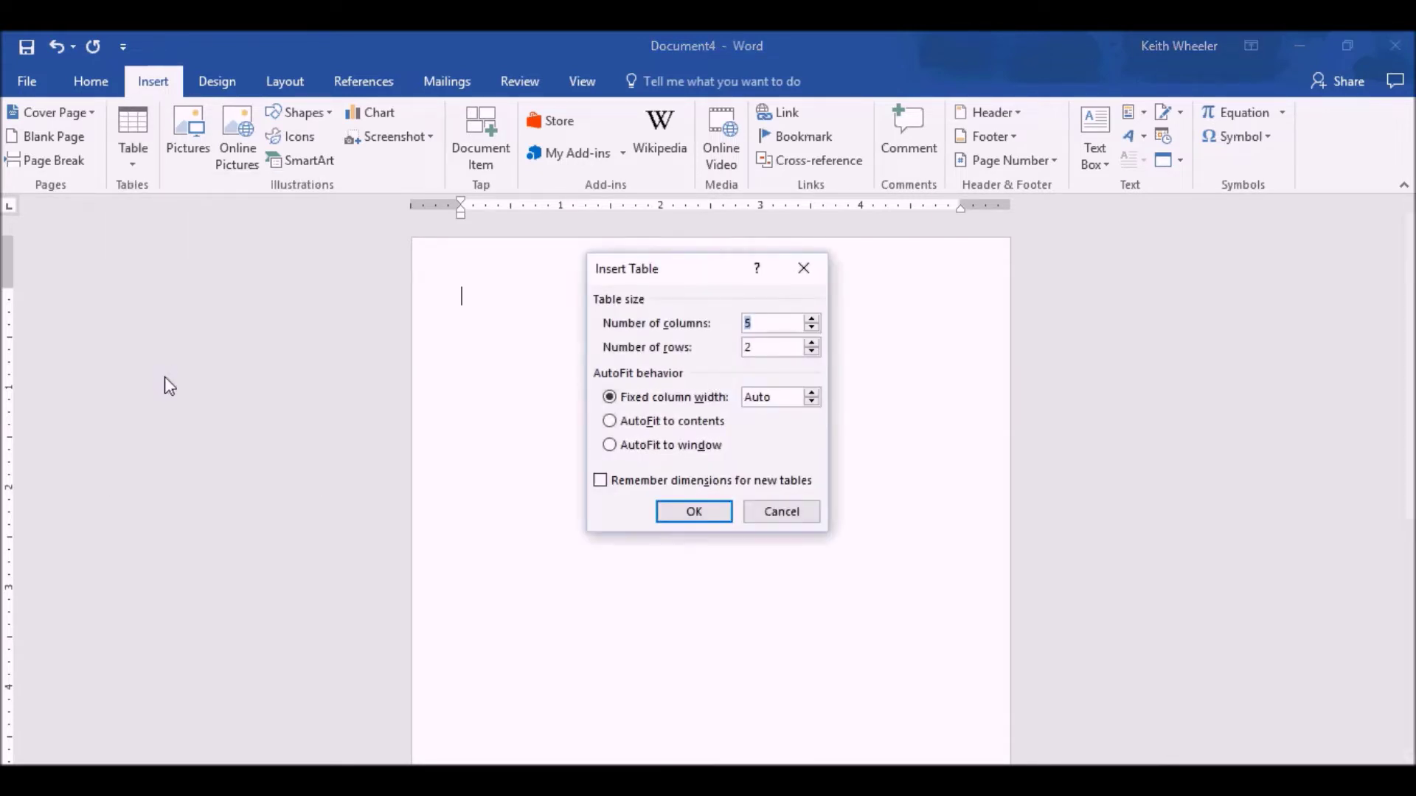
type("1")
left_click(696, 511)
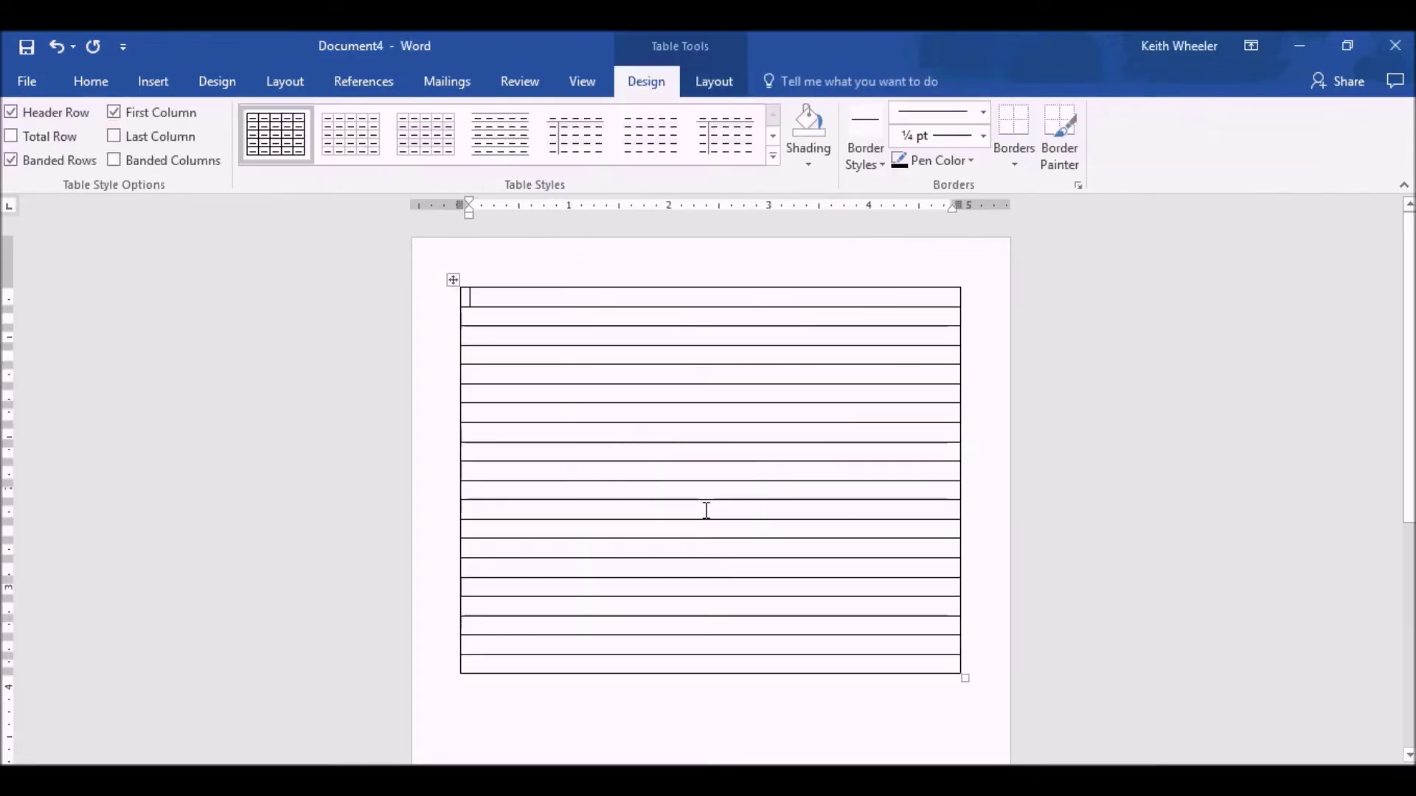
Add four more rows so the table fills the page, then select the whole table.
scroll(509, 452, "down", 1)
scroll(461, 673, "up", 1)
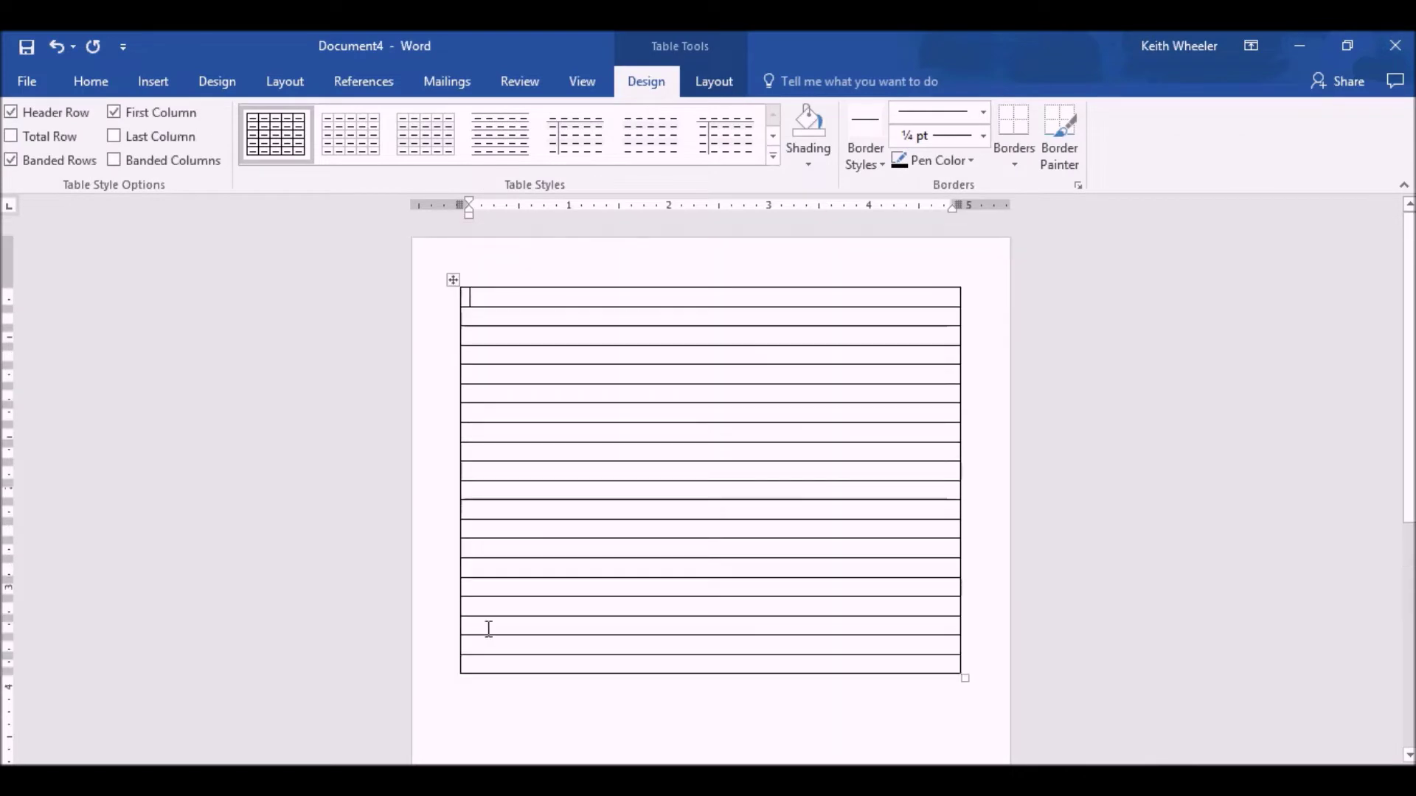
scroll(488, 626, "down", 3)
scroll(489, 629, "down", 1)
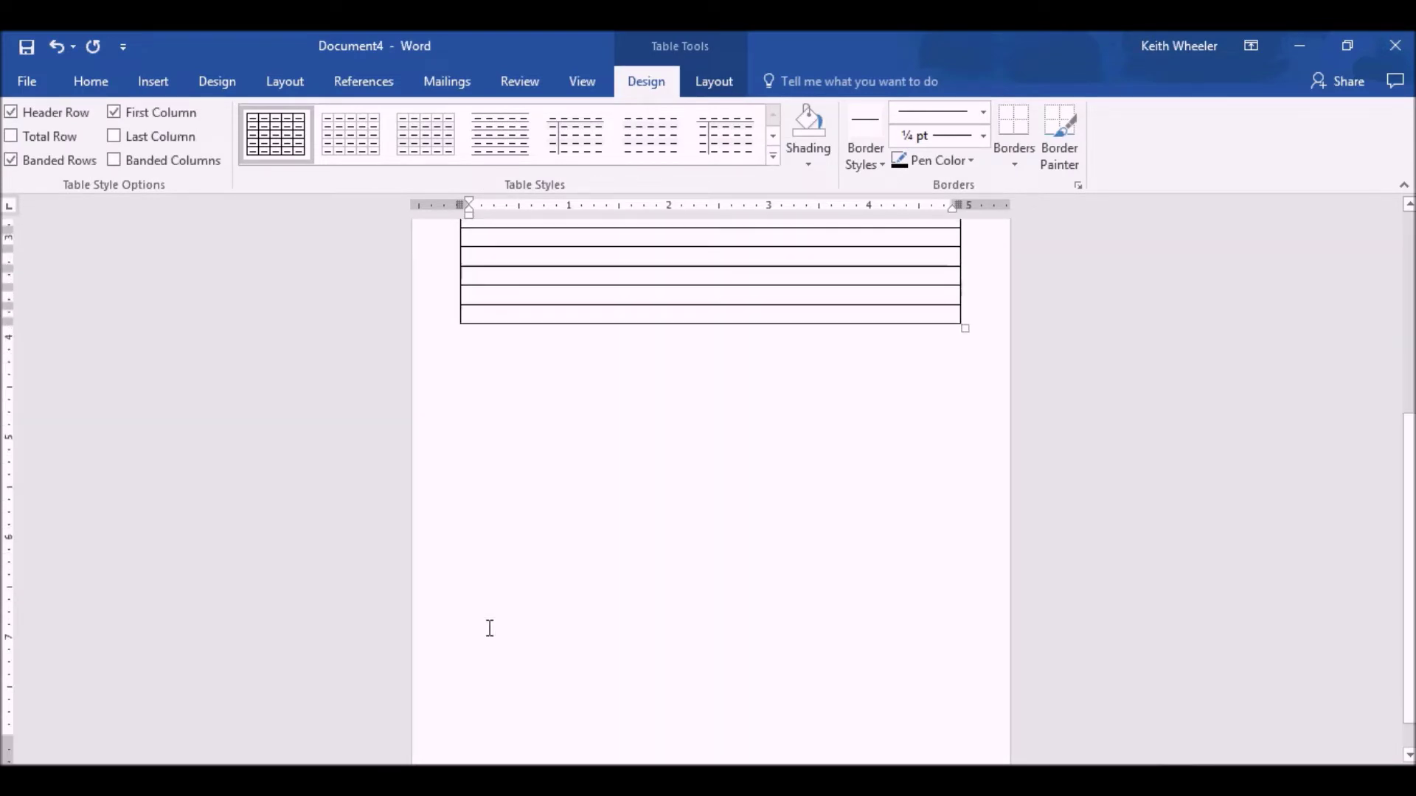
scroll(489, 628, "up", 2)
mouse_move(459, 463)
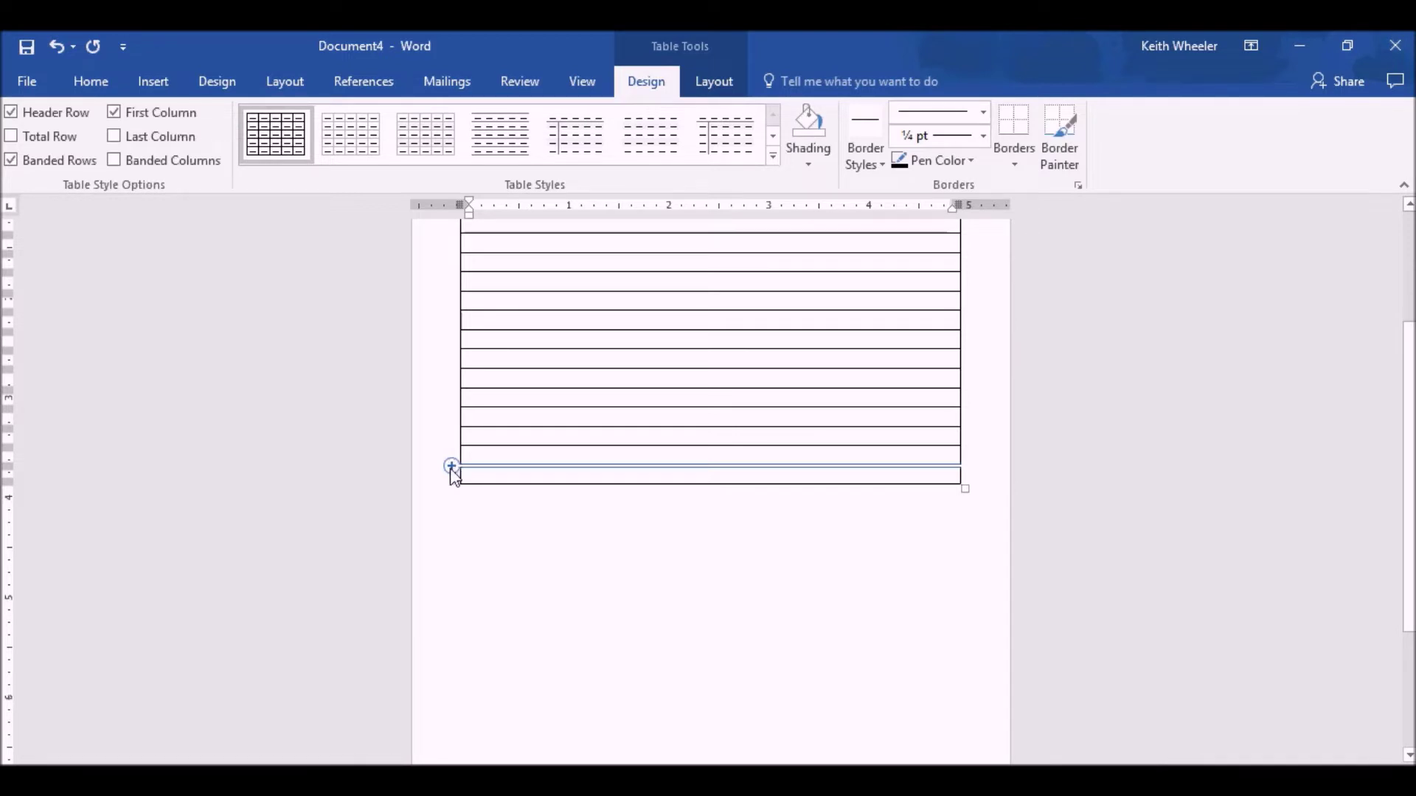
left_click(451, 467)
left_click(451, 467)
left_click(451, 467)
left_click(450, 467)
scroll(424, 301, "up", 3)
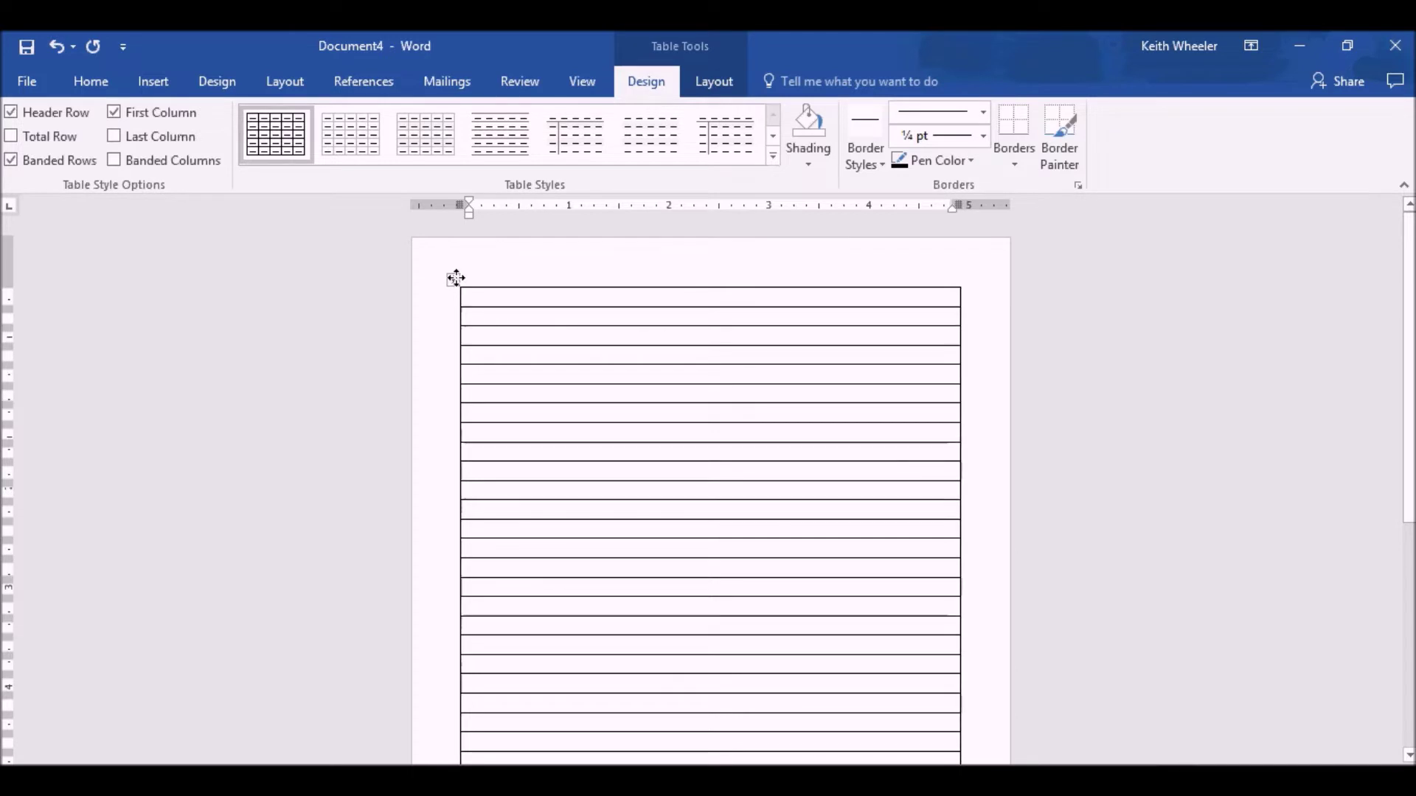
left_click(455, 278)
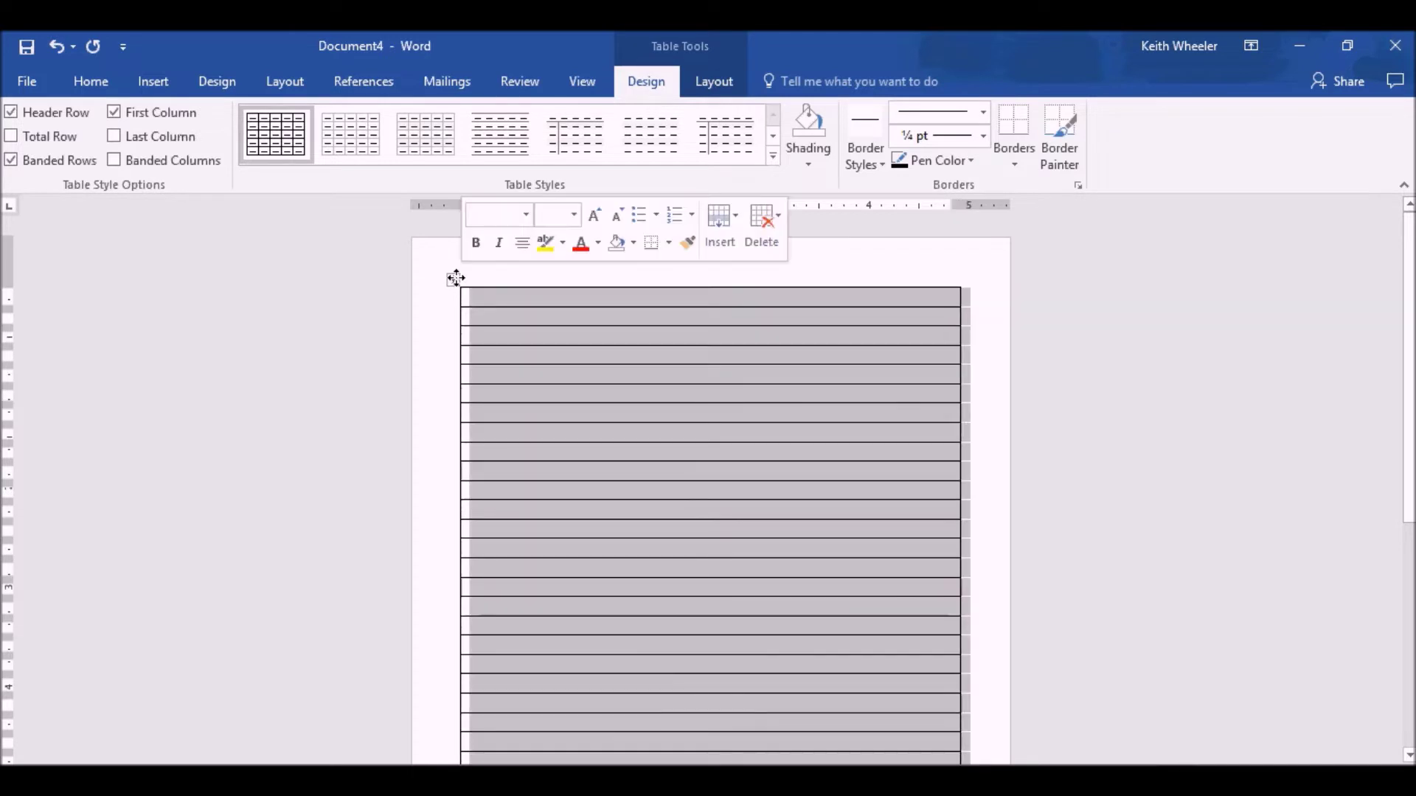
Turn off the table's Outside Borders, leaving only horizontal ruled lines.
left_click(669, 244)
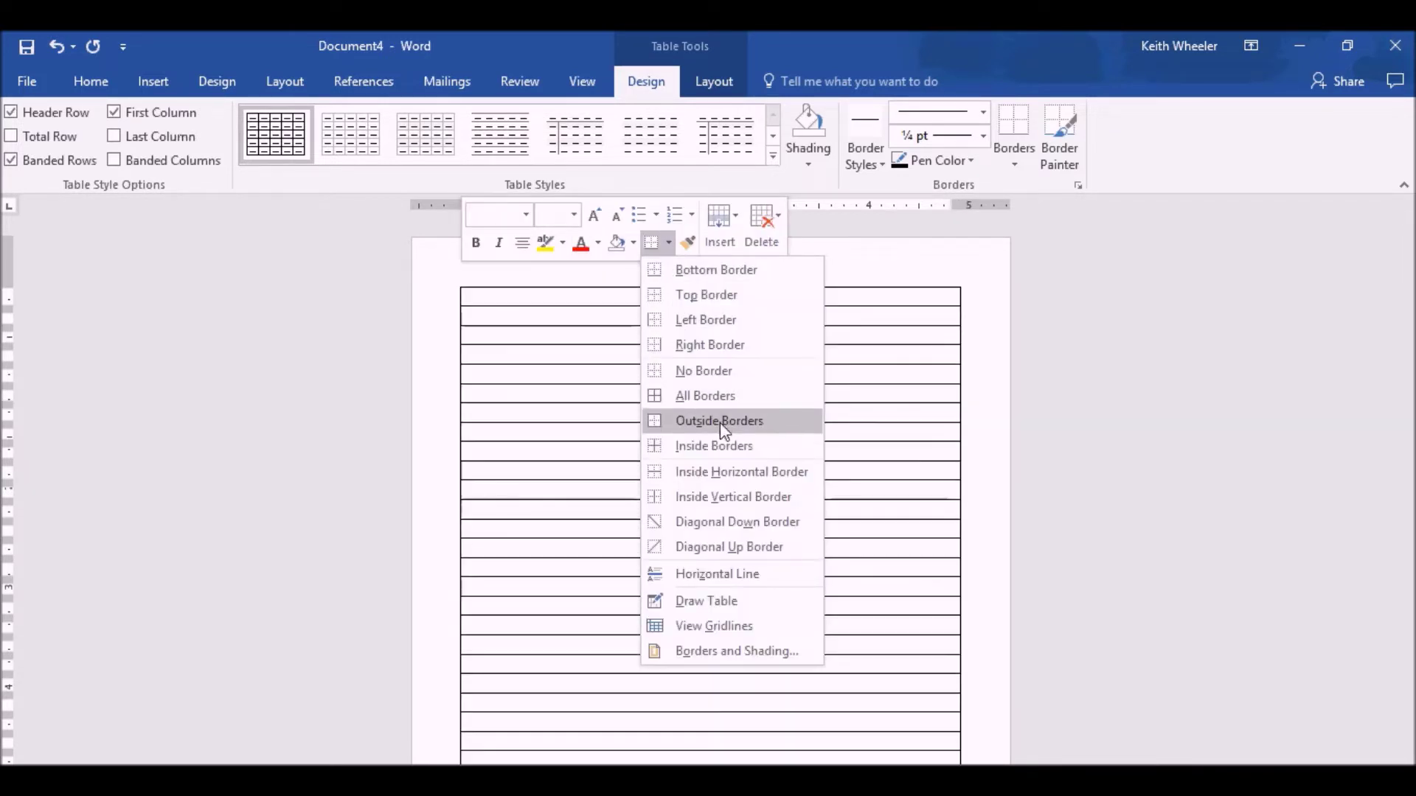
left_click(721, 422)
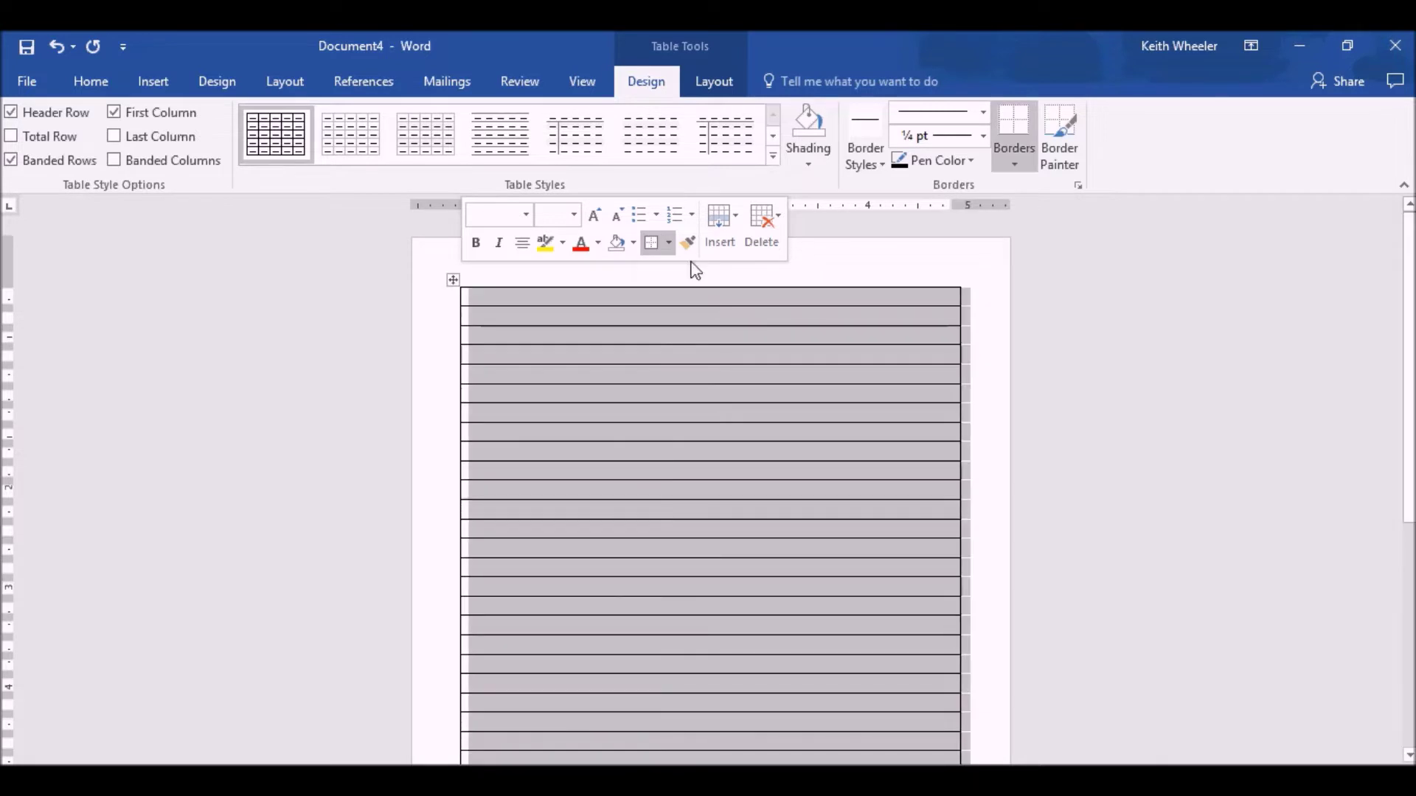
left_click(989, 306)
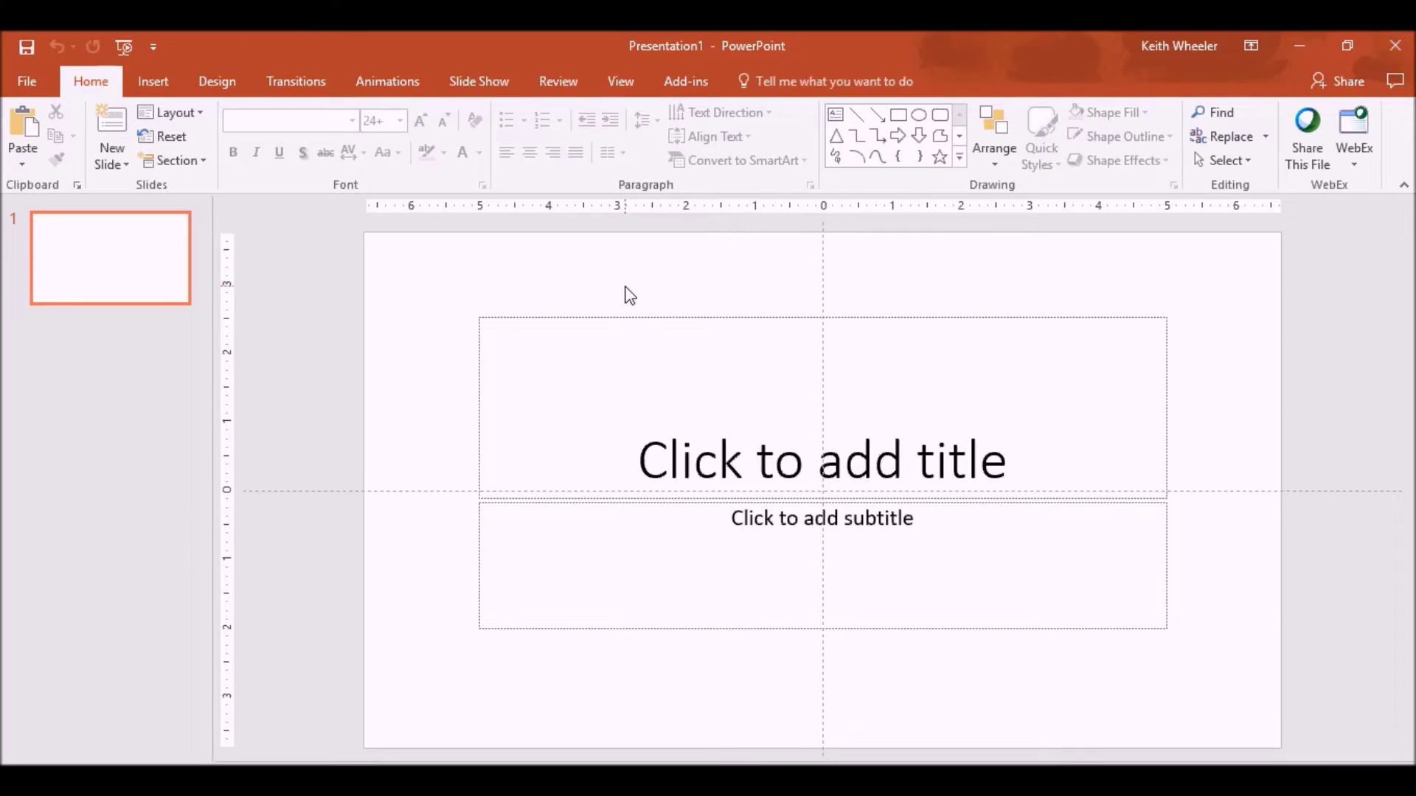
Delete the title and subtitle placeholders and set a custom 6 × 9 inch portrait slide size with Ensure Fit.
key("ctrl+a")
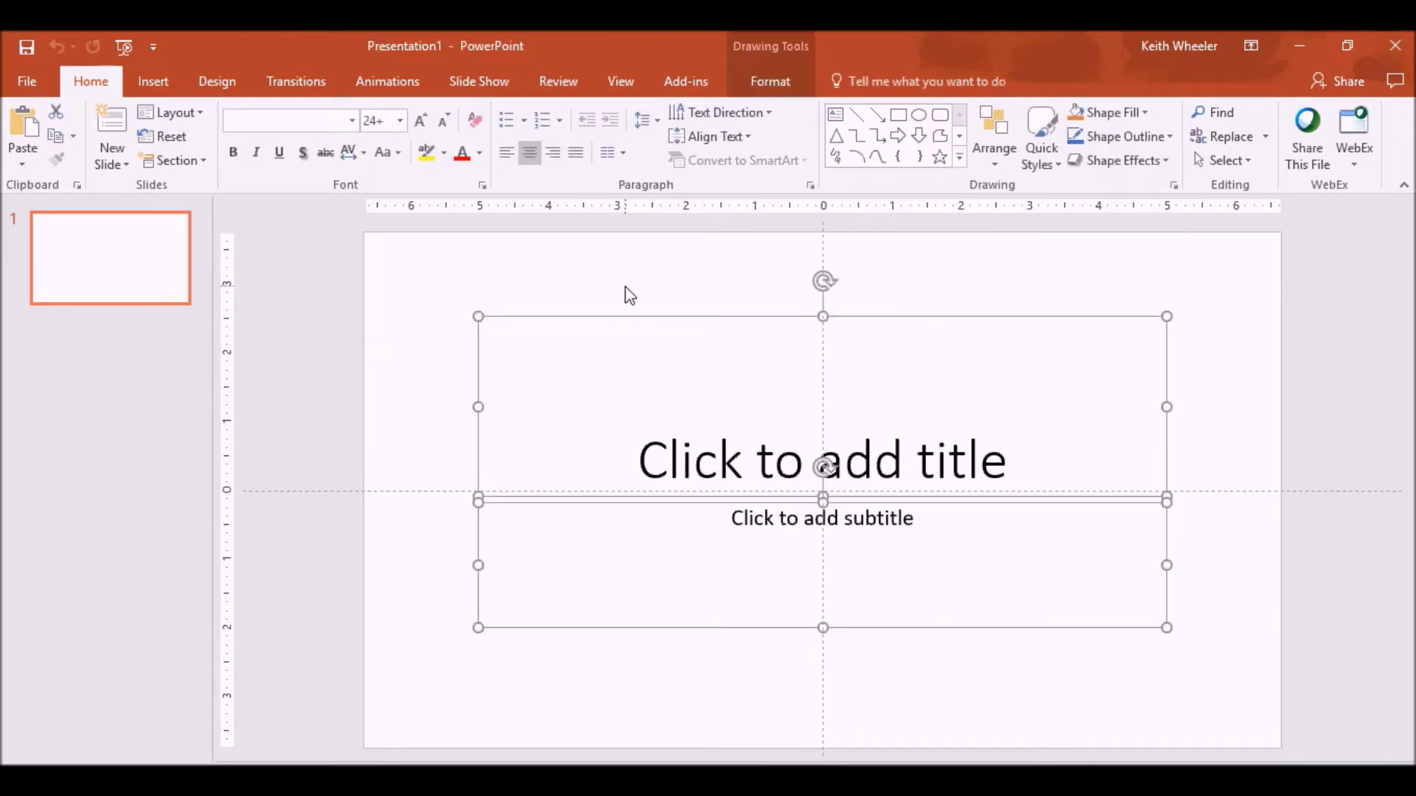
key("Delete")
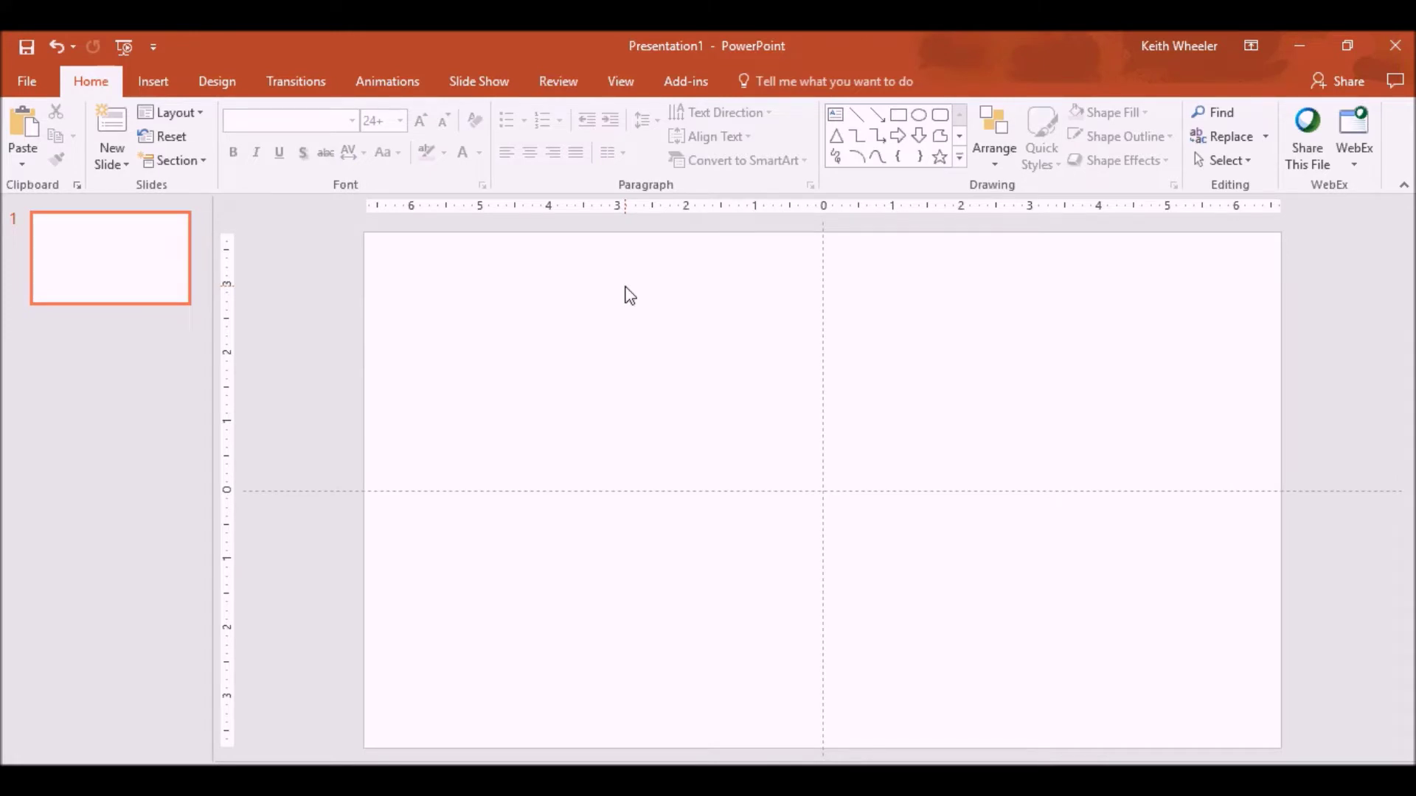
left_click(224, 82)
left_click(1161, 168)
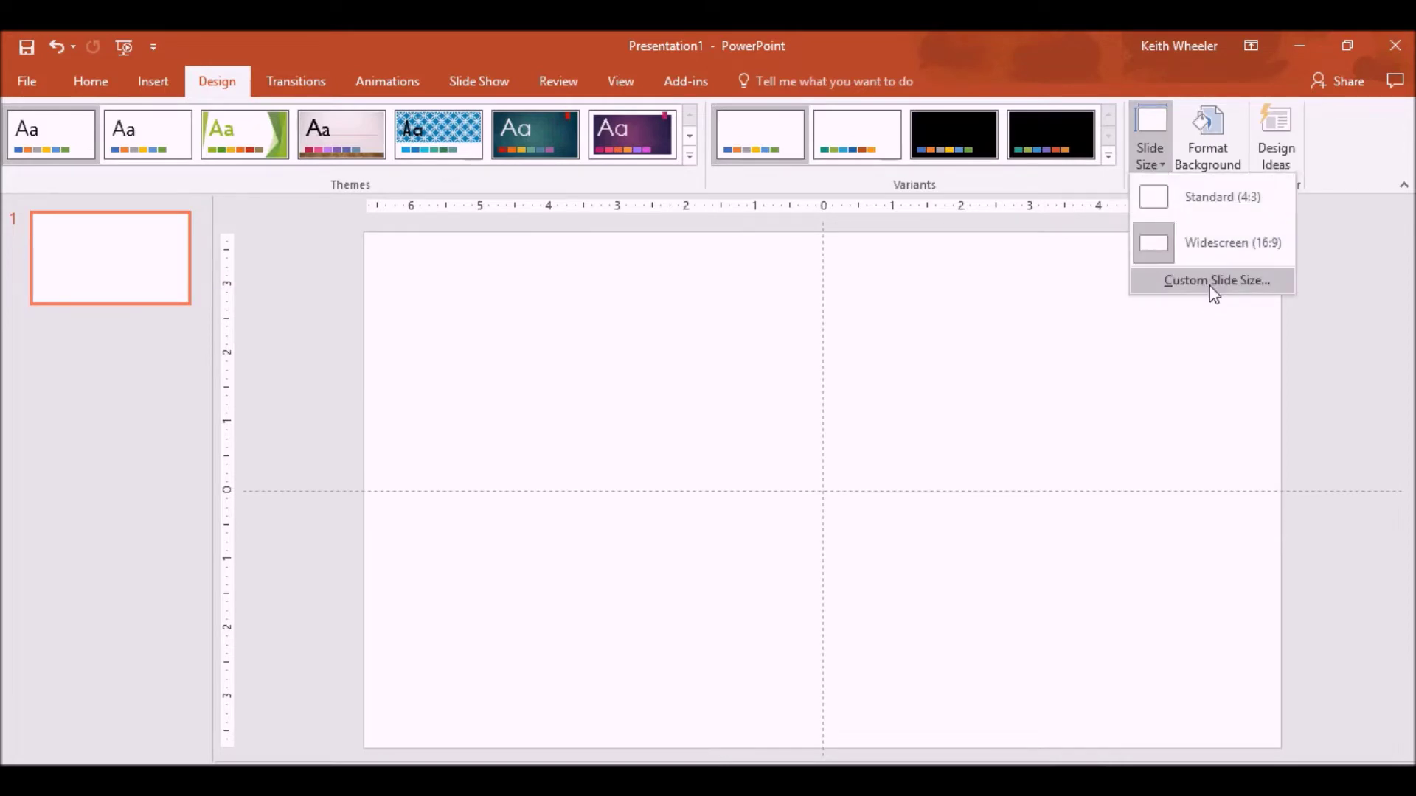
left_click(1210, 288)
double_click(543, 391)
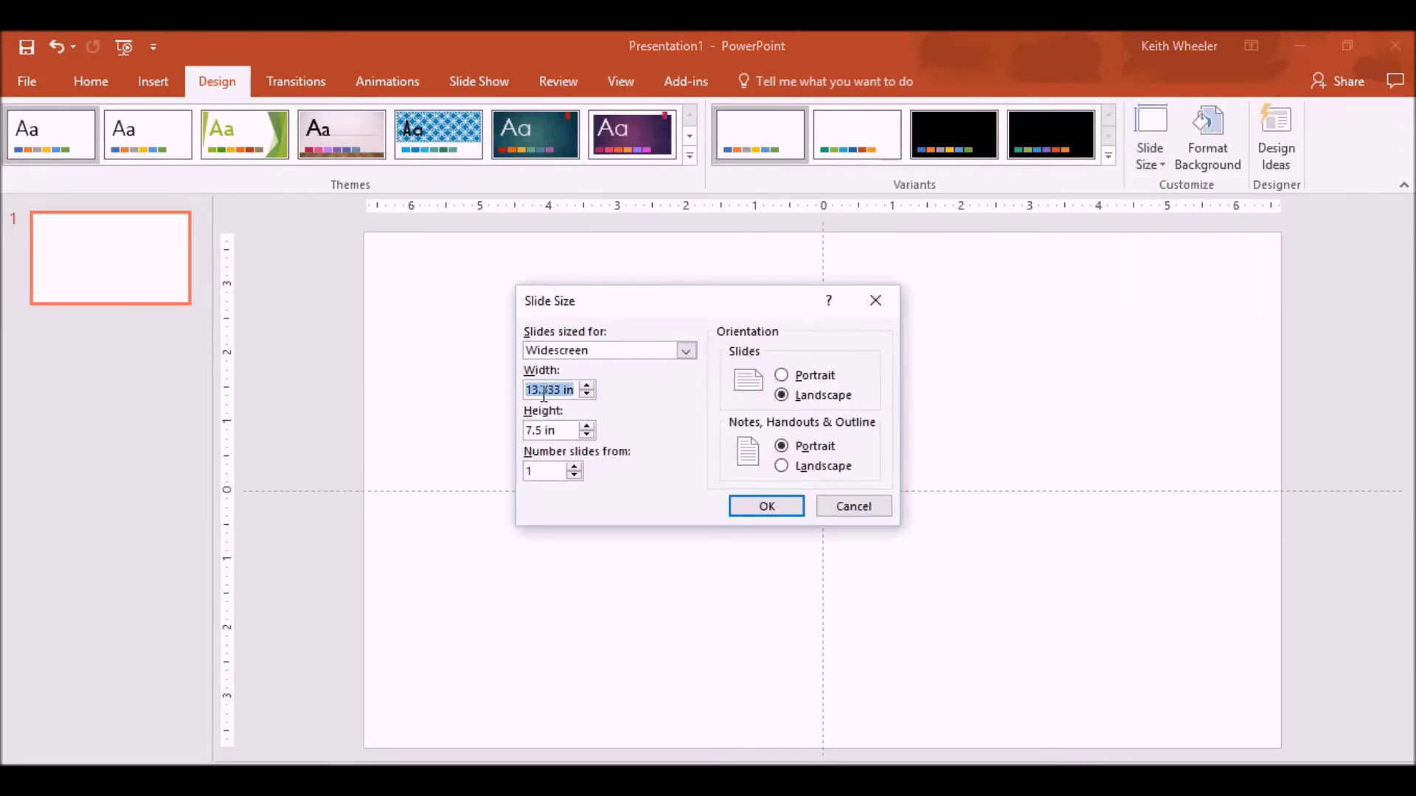
type("8")
left_click(767, 506)
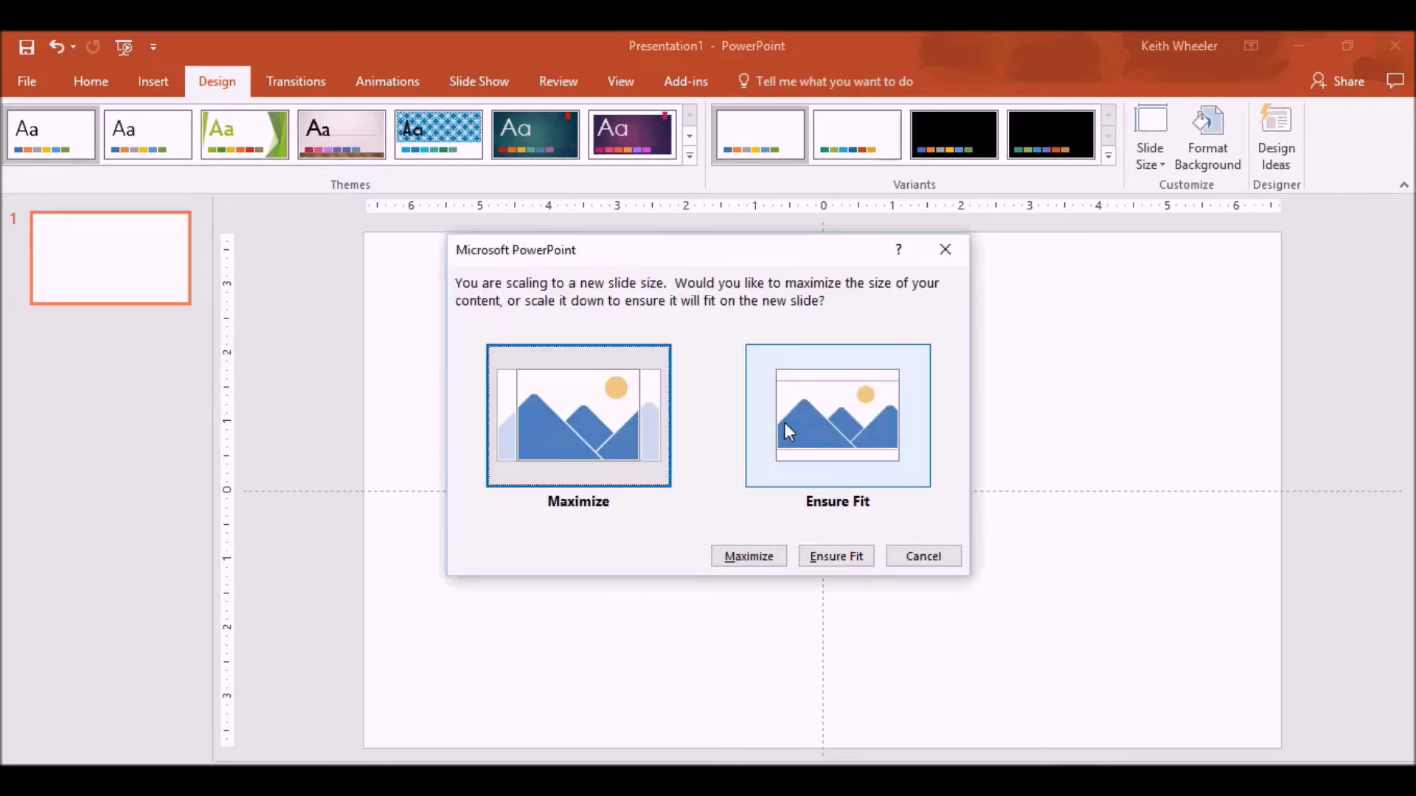
left_click(784, 422)
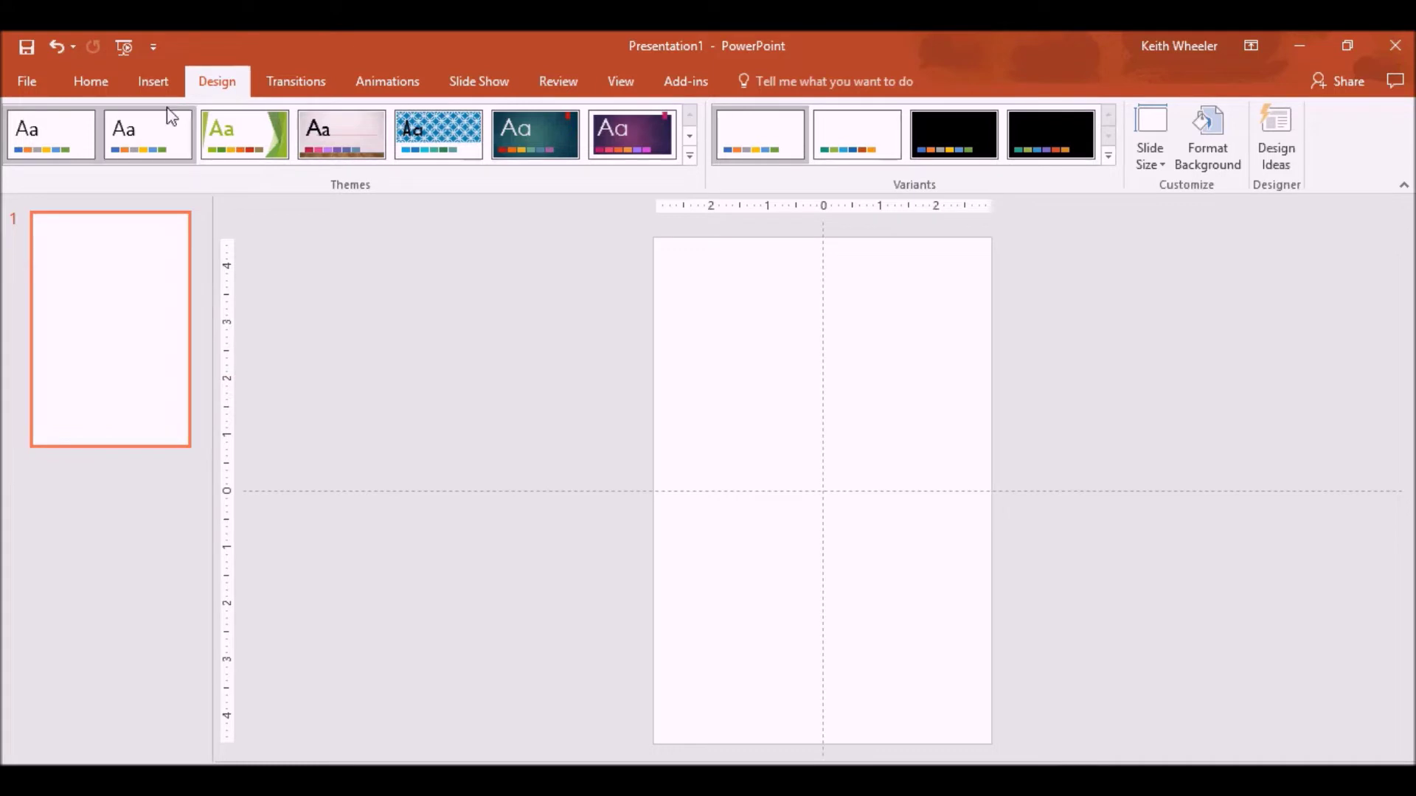
Draw a rectangle and size it to 9 inches tall by 0.5 inch wide.
left_click(155, 83)
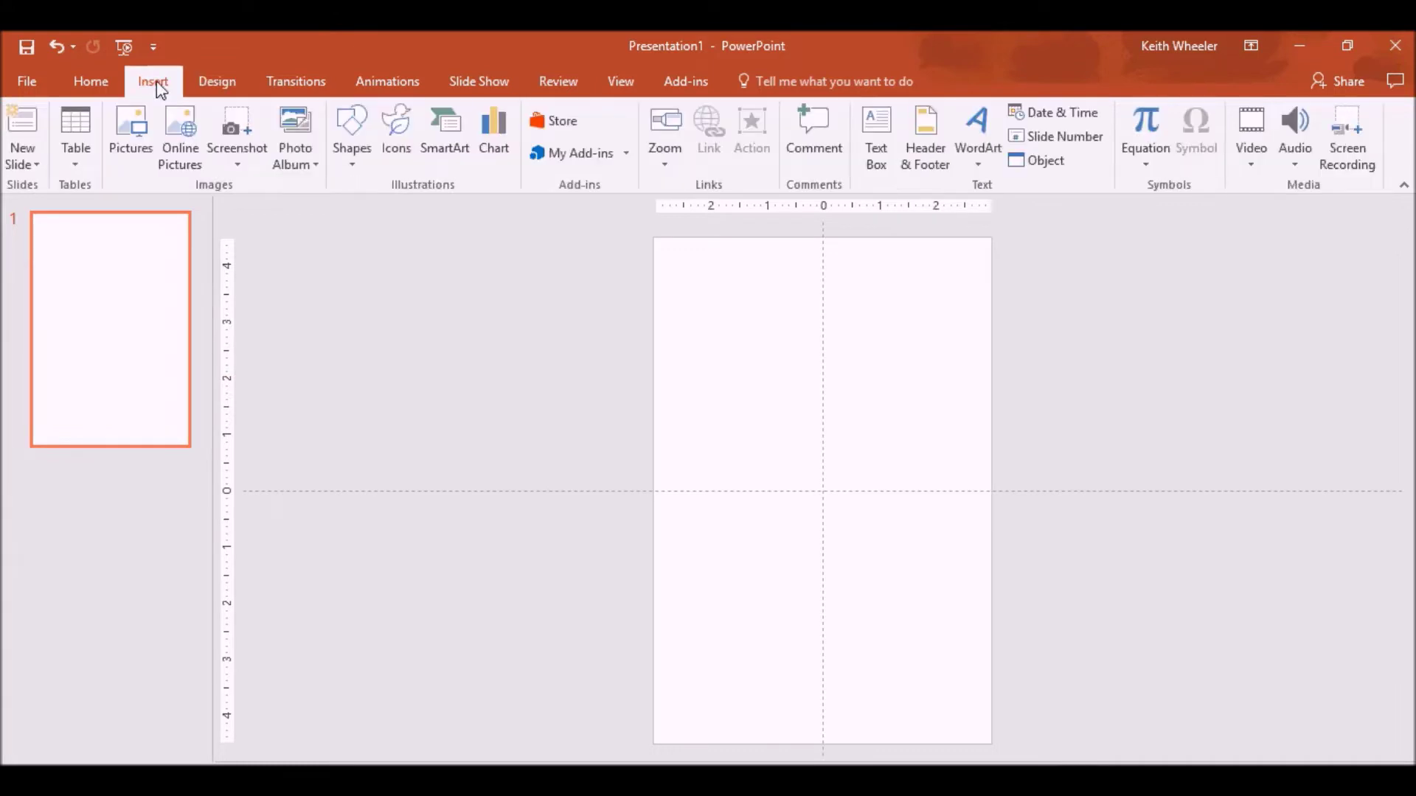
left_click(338, 151)
left_click(405, 208)
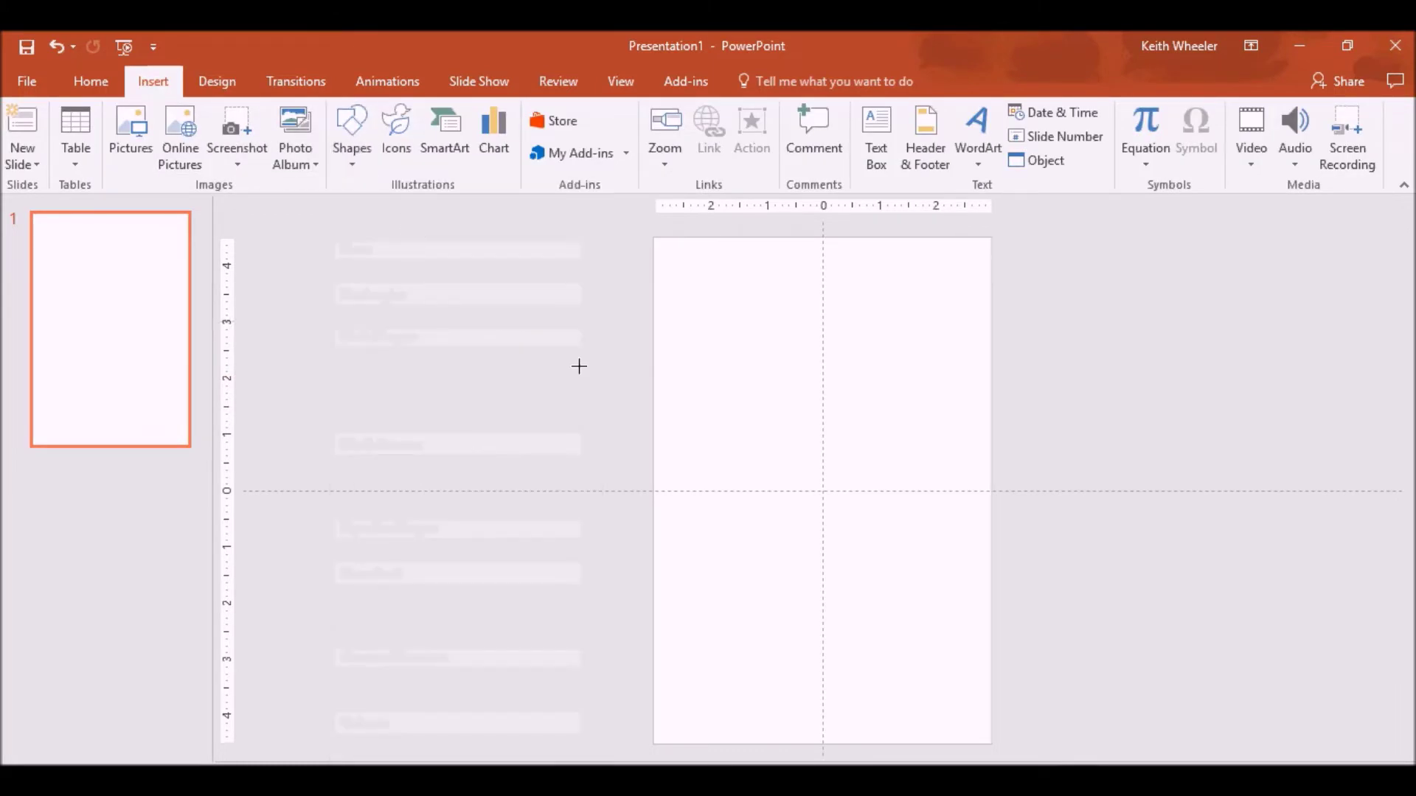
left_click_drag(706, 347, 797, 579)
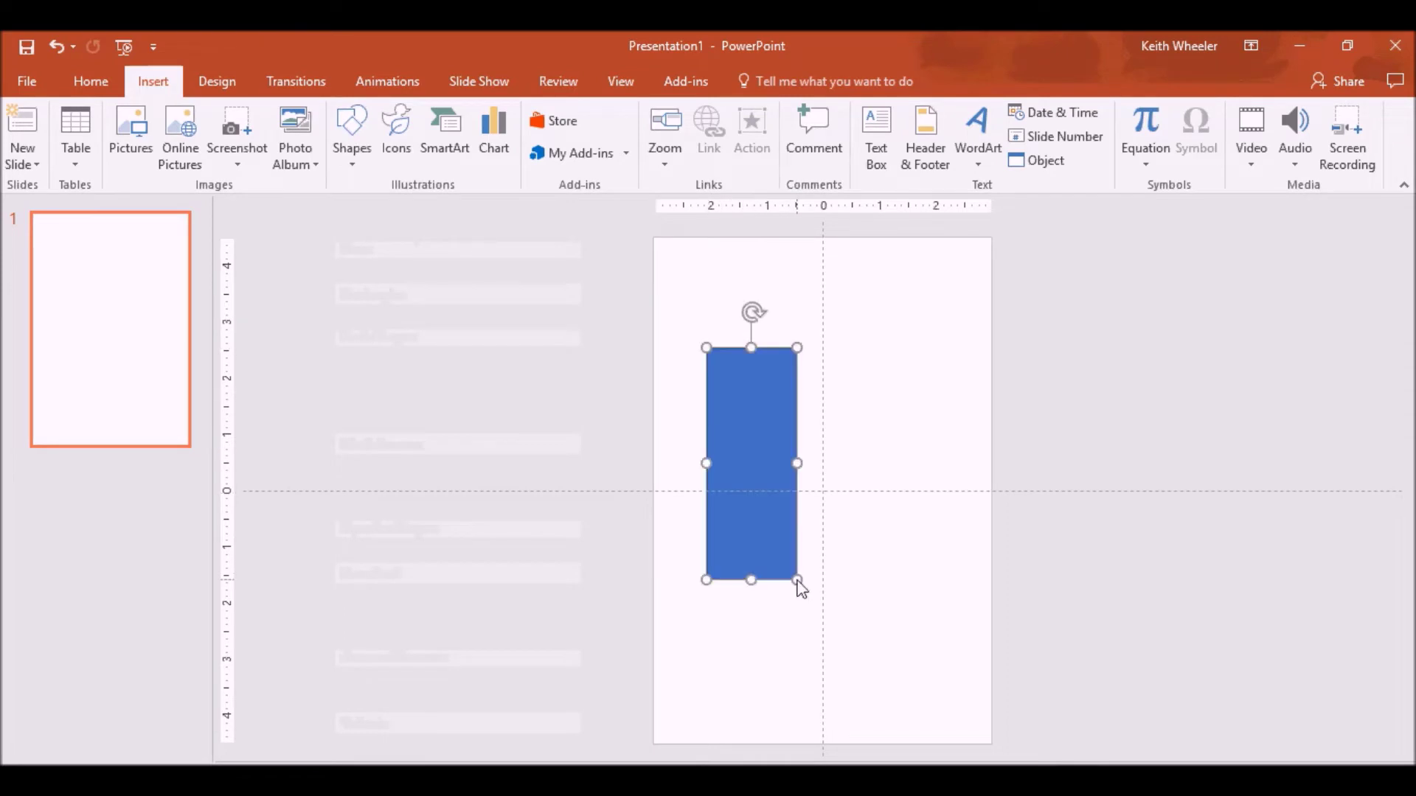
right_click(751, 455)
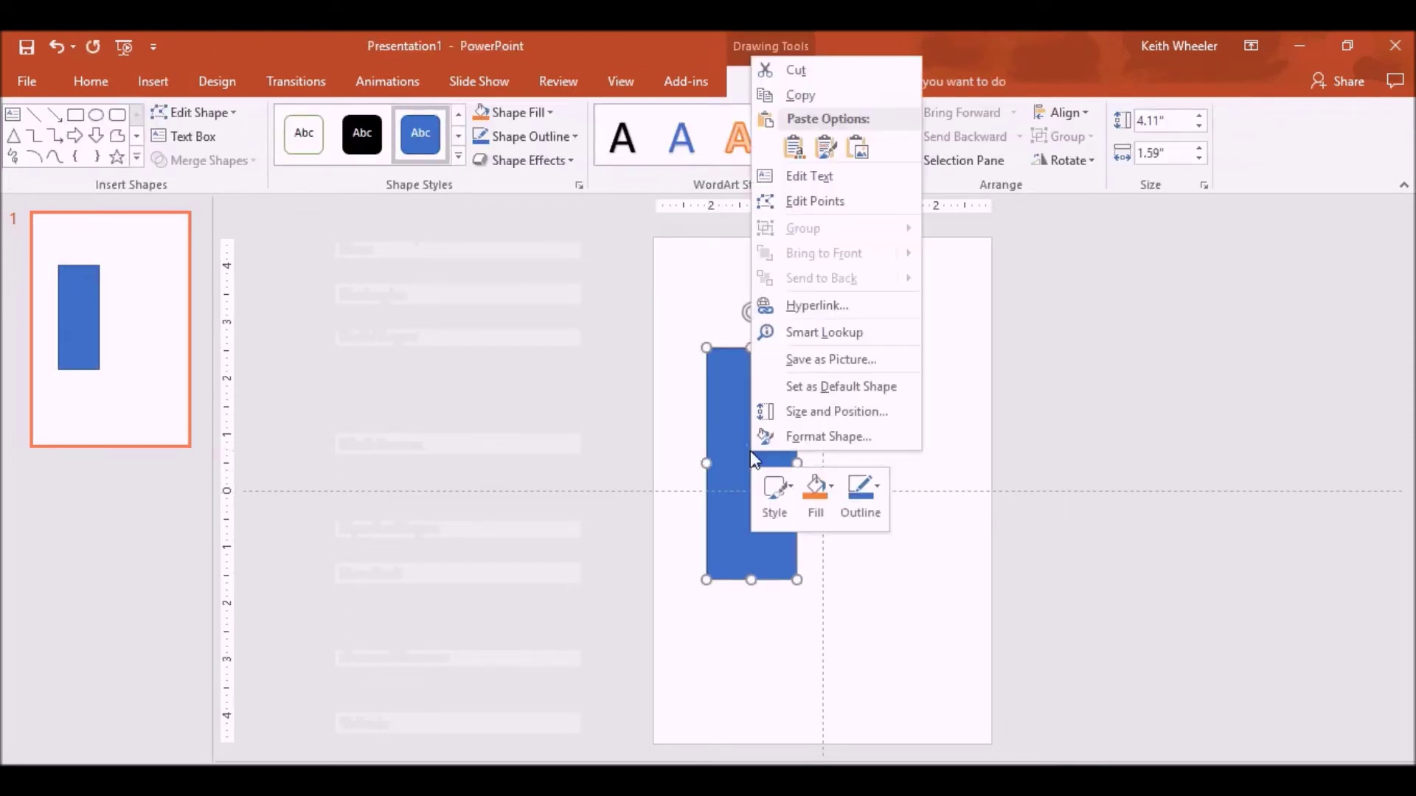
left_click(808, 414)
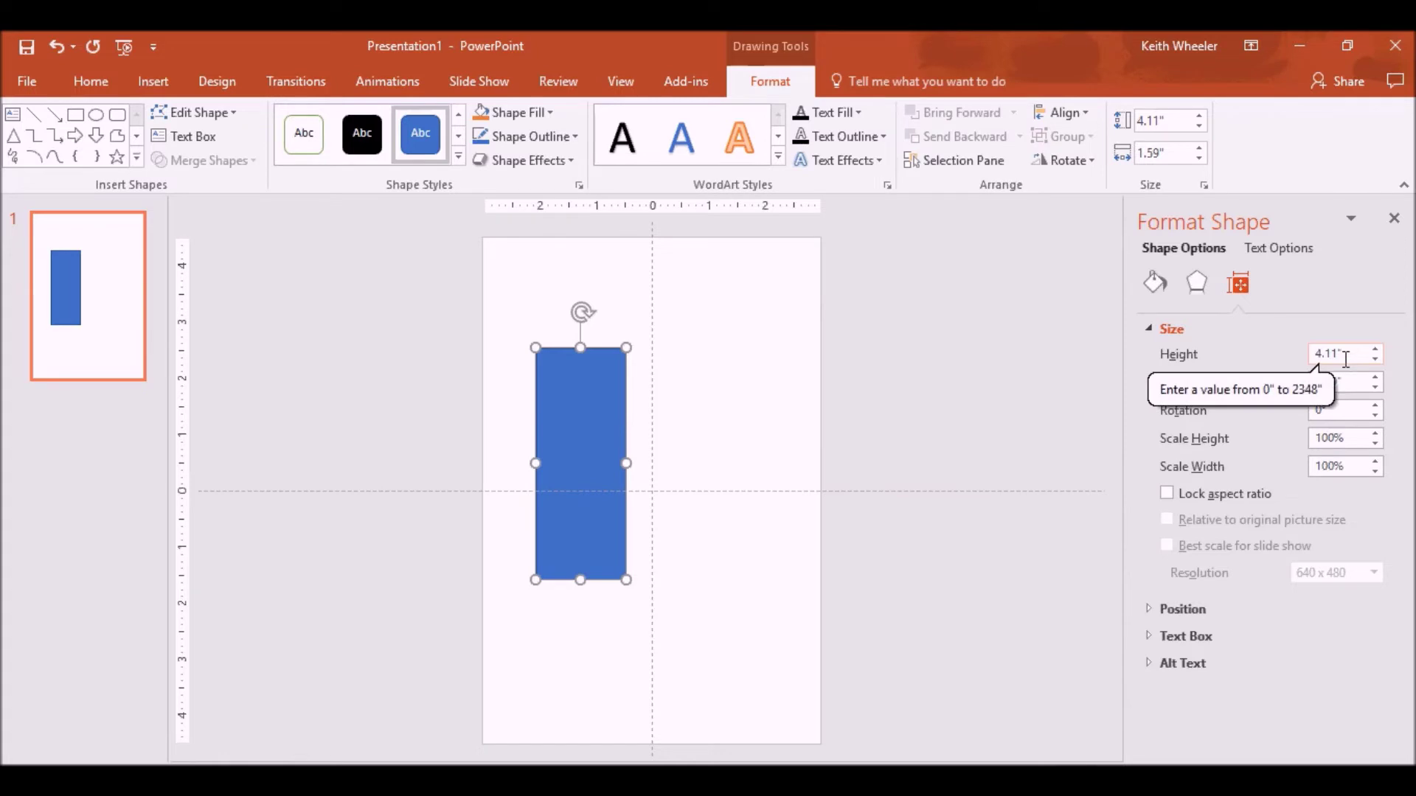
double_click(1353, 353)
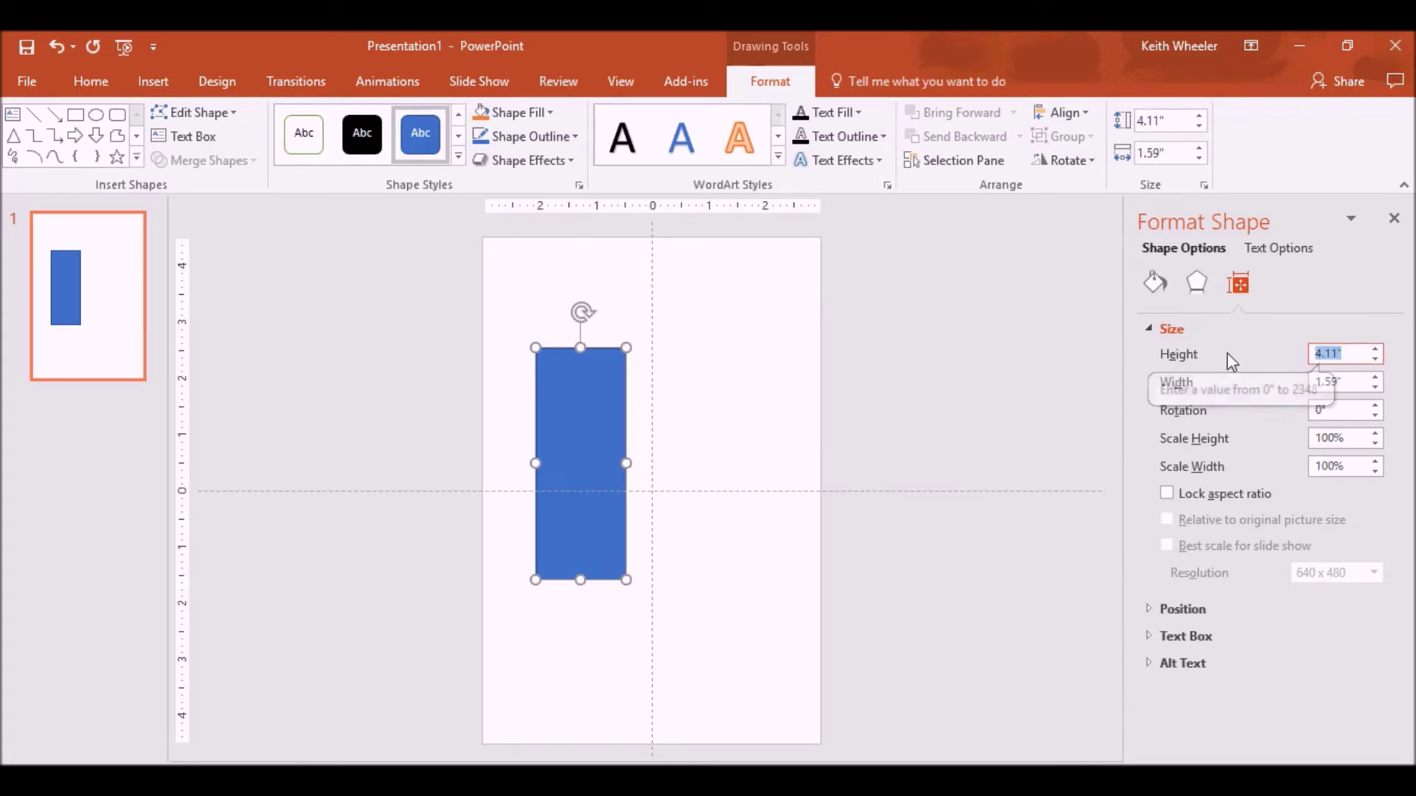
type("9")
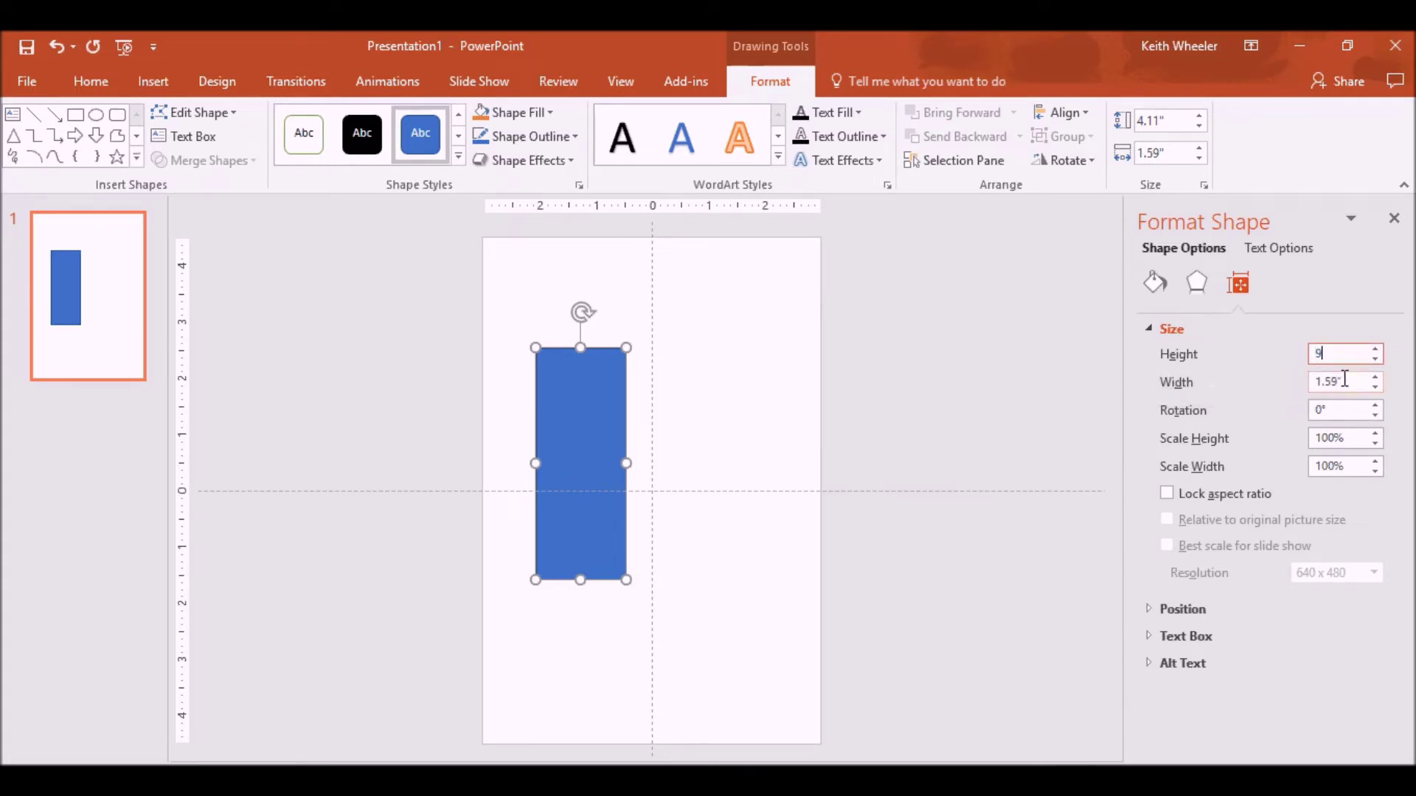
key("Tab")
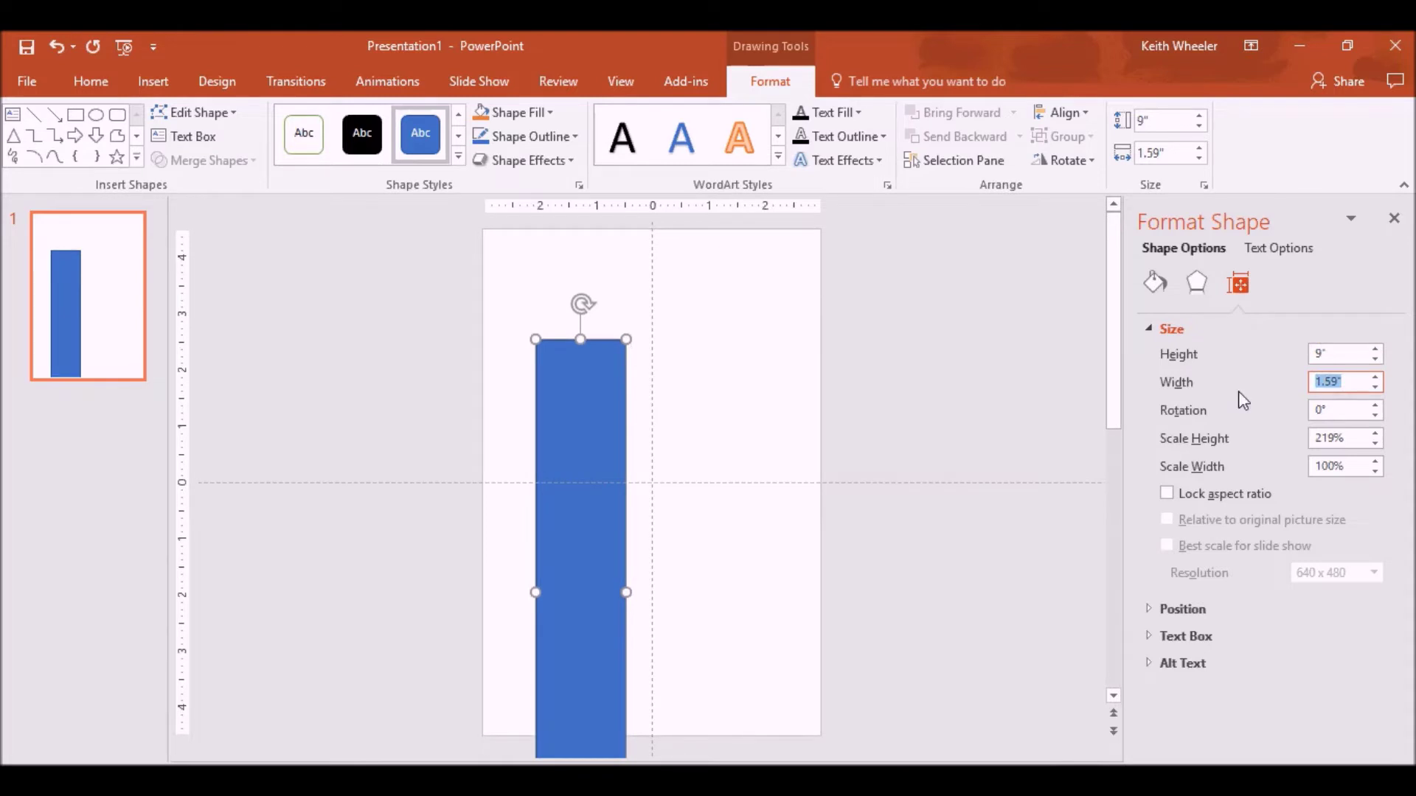
type(".5")
key("Return")
Place the bar at the left edge, a copy at the right edge, and a third copy mid-page.
left_click_drag(554, 379, 499, 369)
left_click(499, 368)
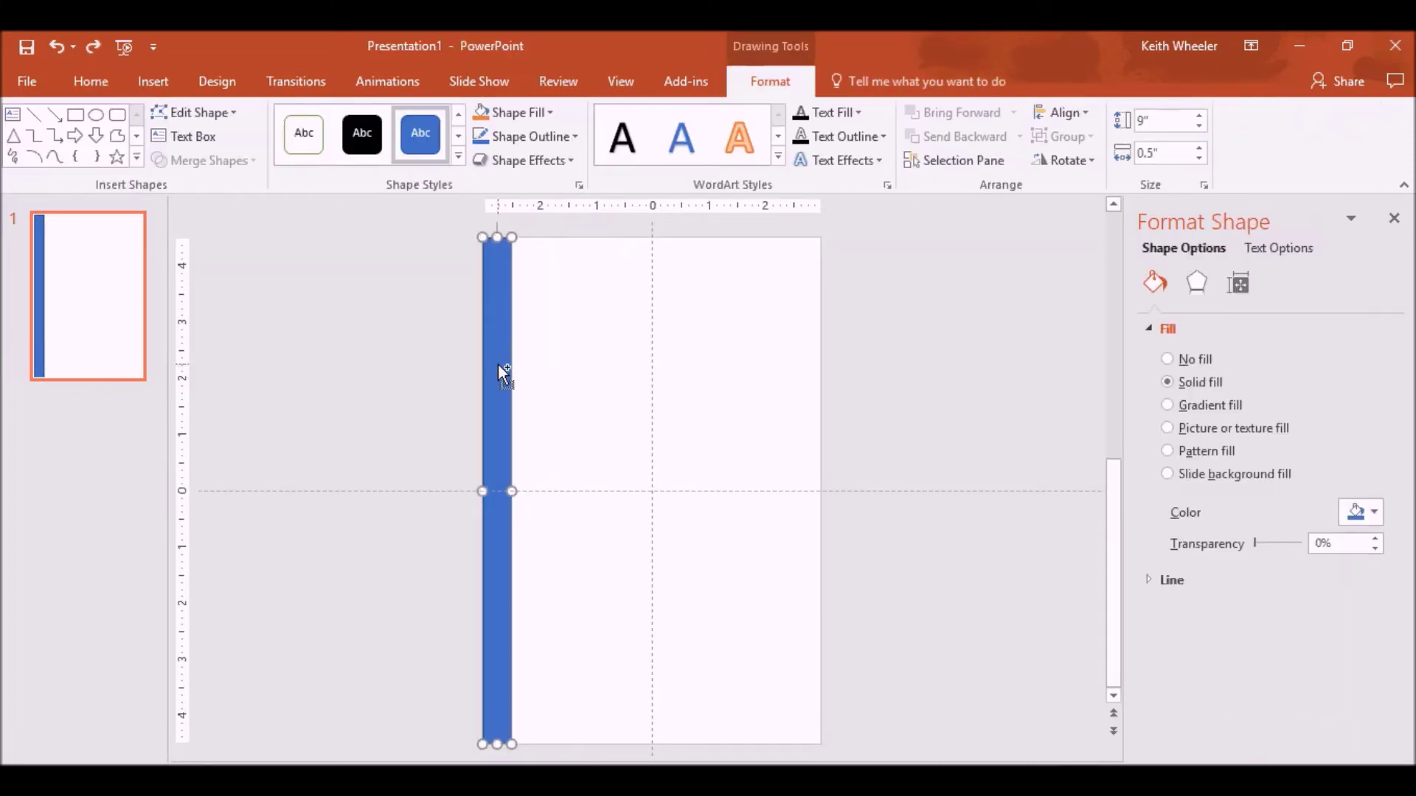
key("ctrl+c")
key("ctrl+v")
left_click_drag(516, 373, 825, 347)
left_click(705, 373)
key("ctrl+v")
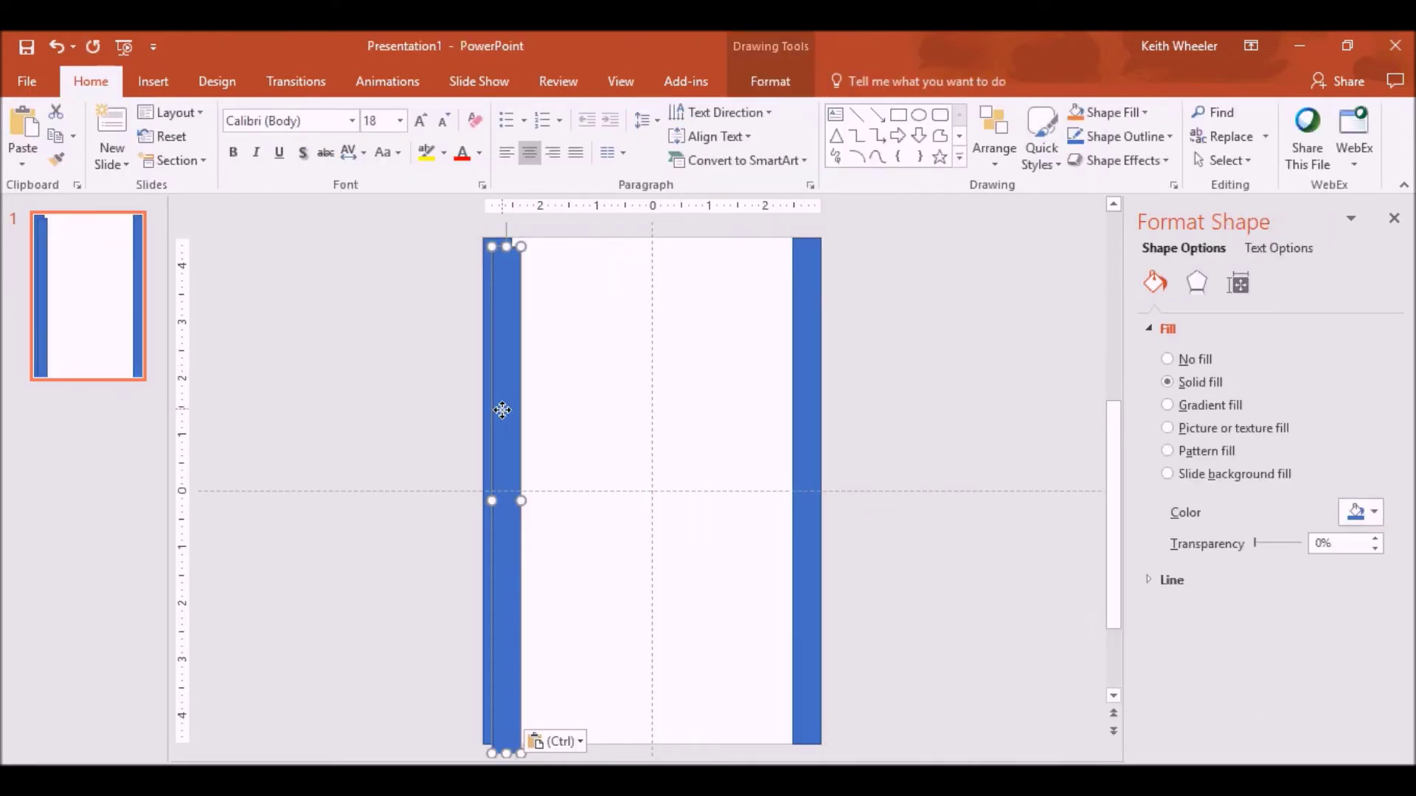
left_click_drag(502, 410, 601, 414)
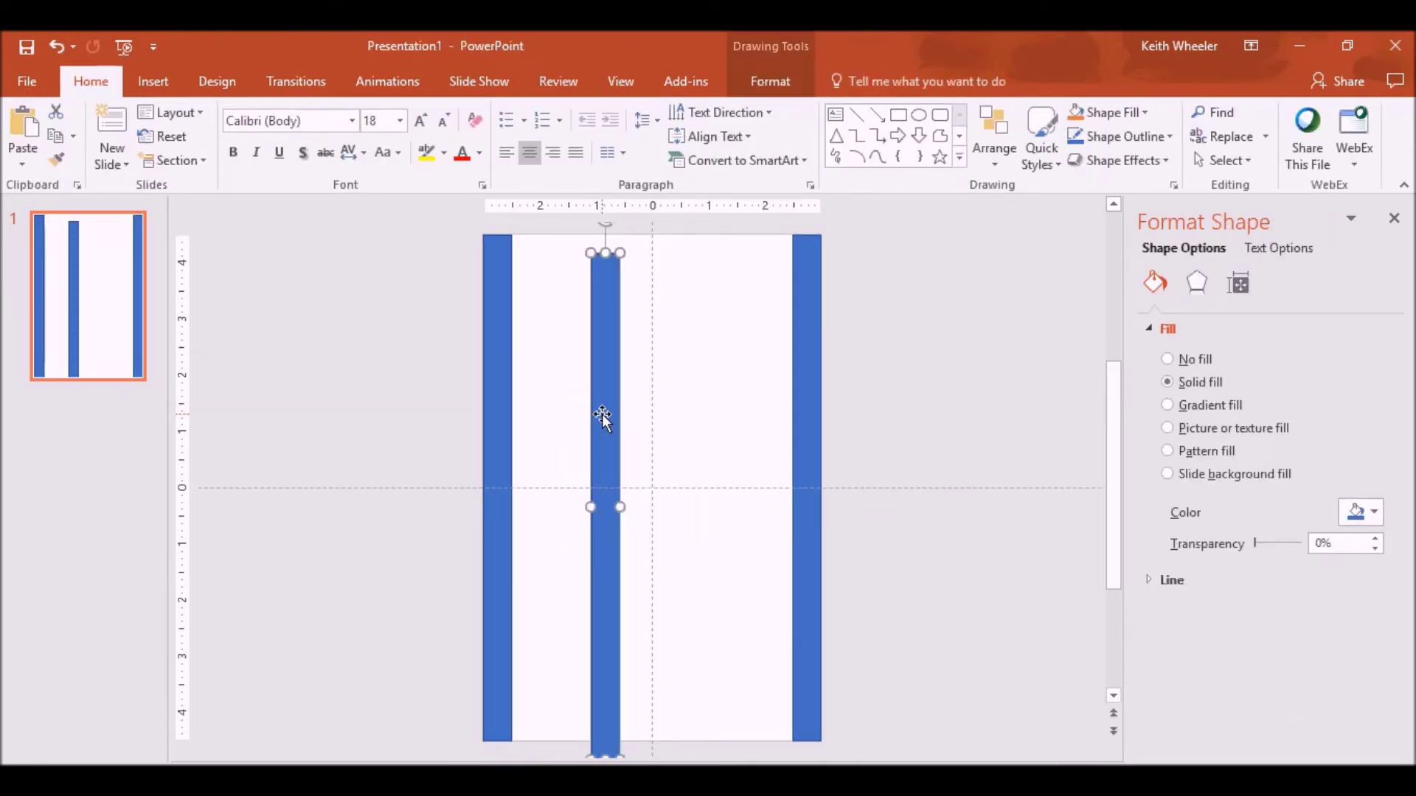
Resize the middle bar to 0.5 inch tall by 6 inches wide.
right_click(603, 416)
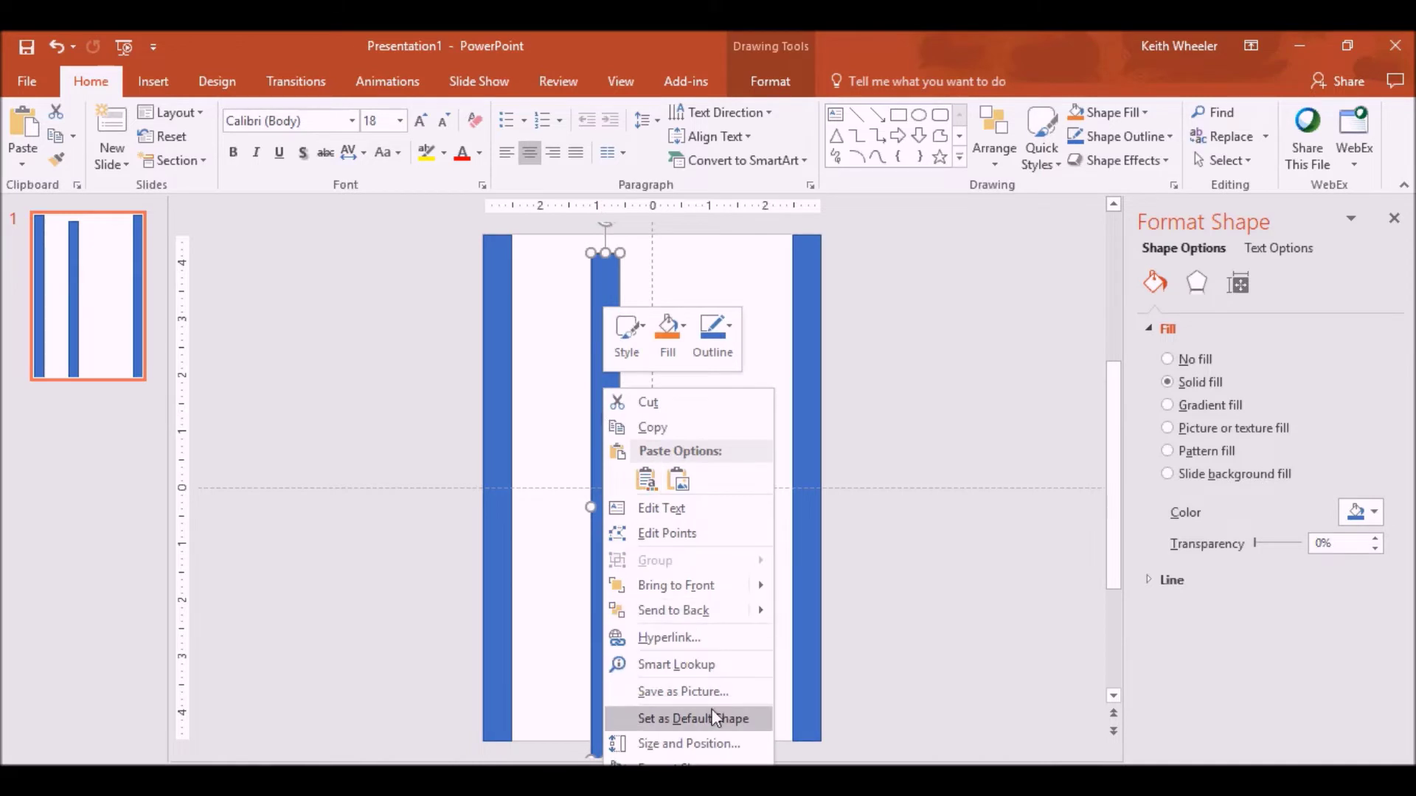
left_click(718, 742)
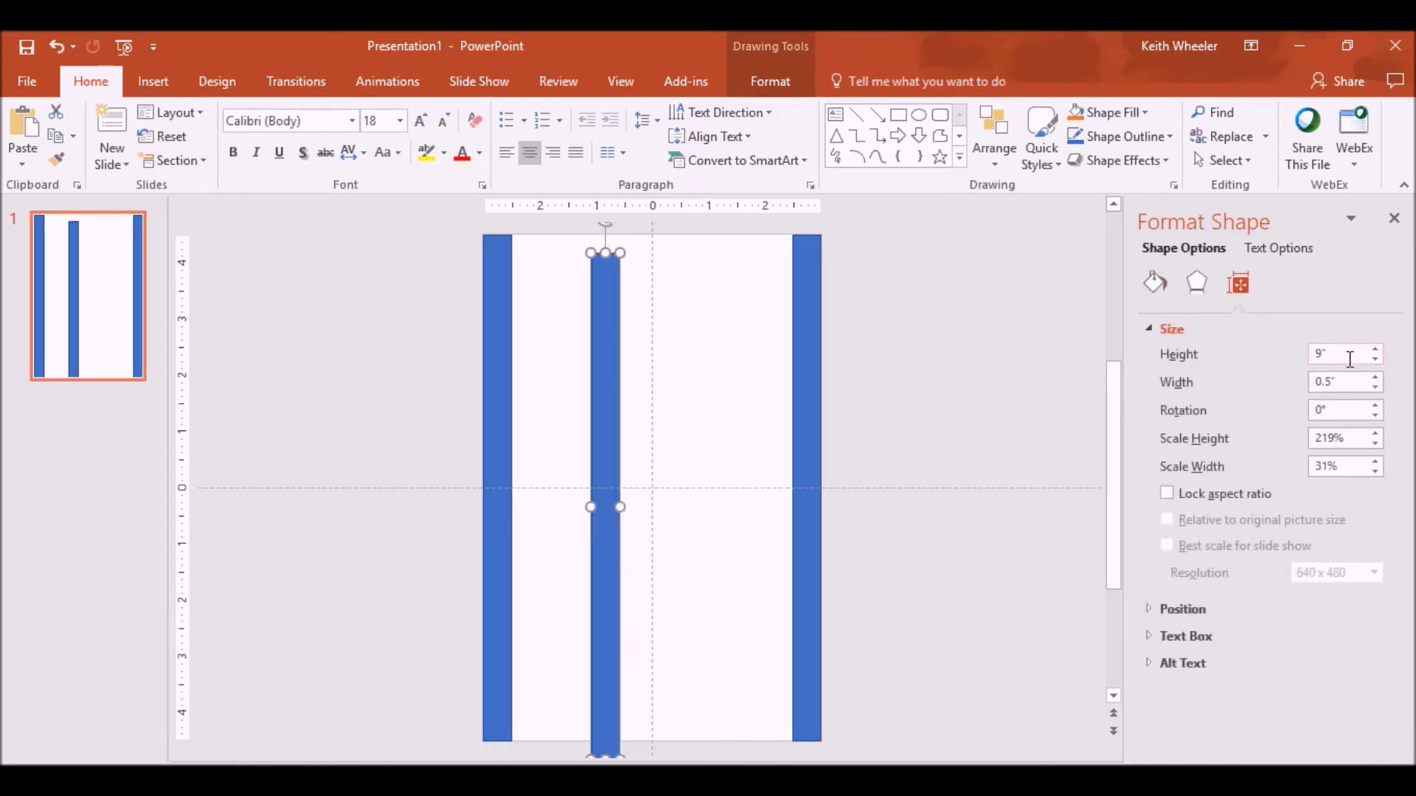
left_click_drag(1349, 359, 1308, 365)
type("0.5")
key("Tab")
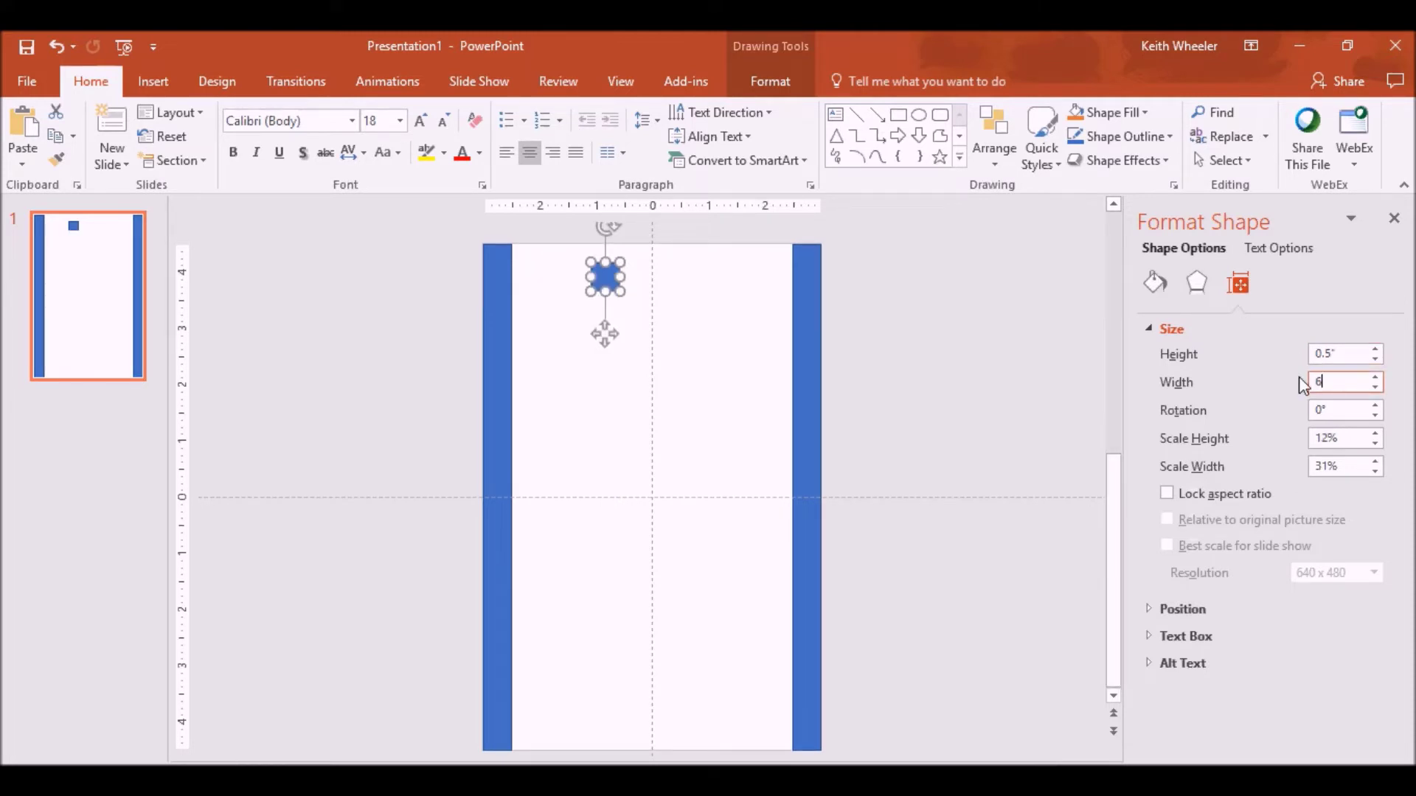
left_click(674, 407)
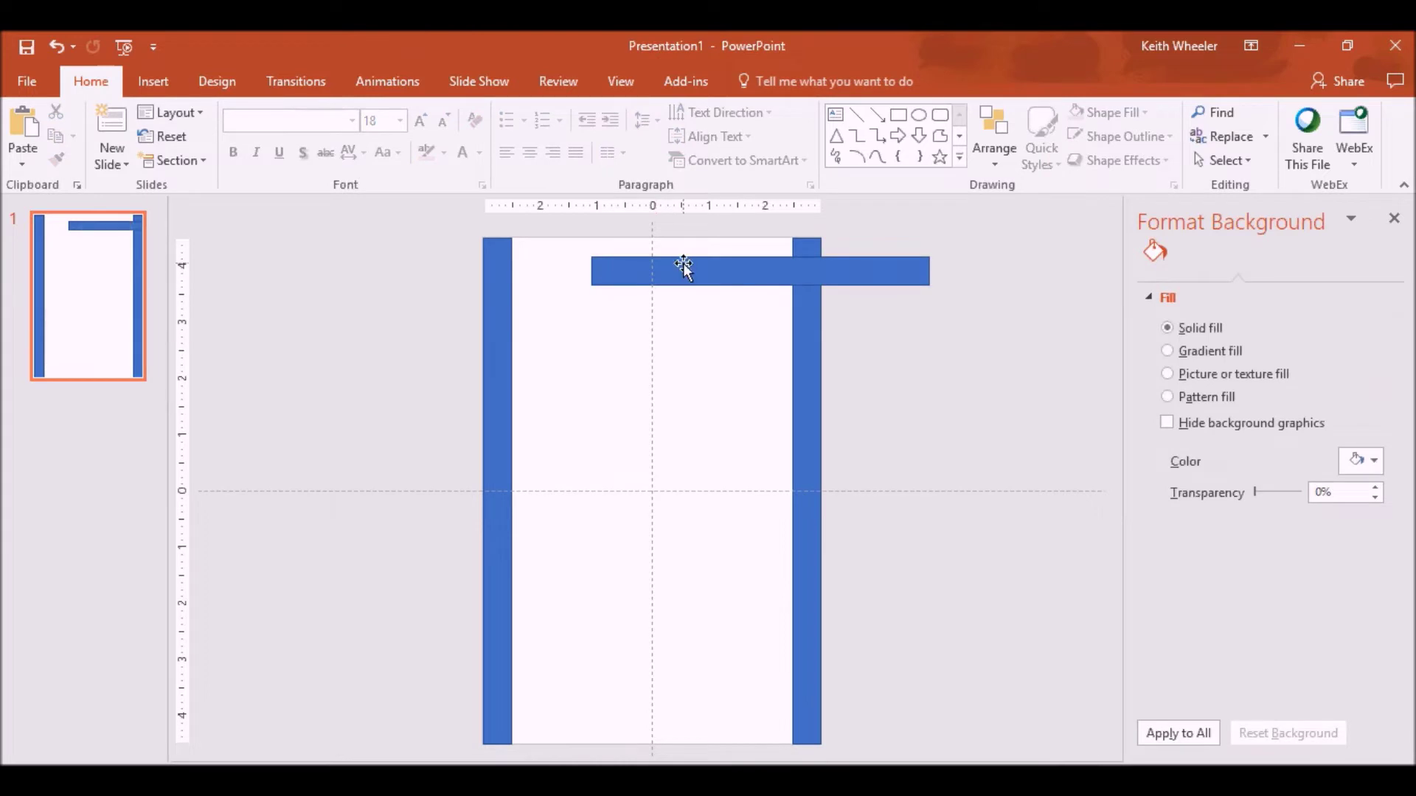
Place the wide bar along the top edge and a duplicate along the bottom edge.
left_click_drag(681, 275, 580, 259)
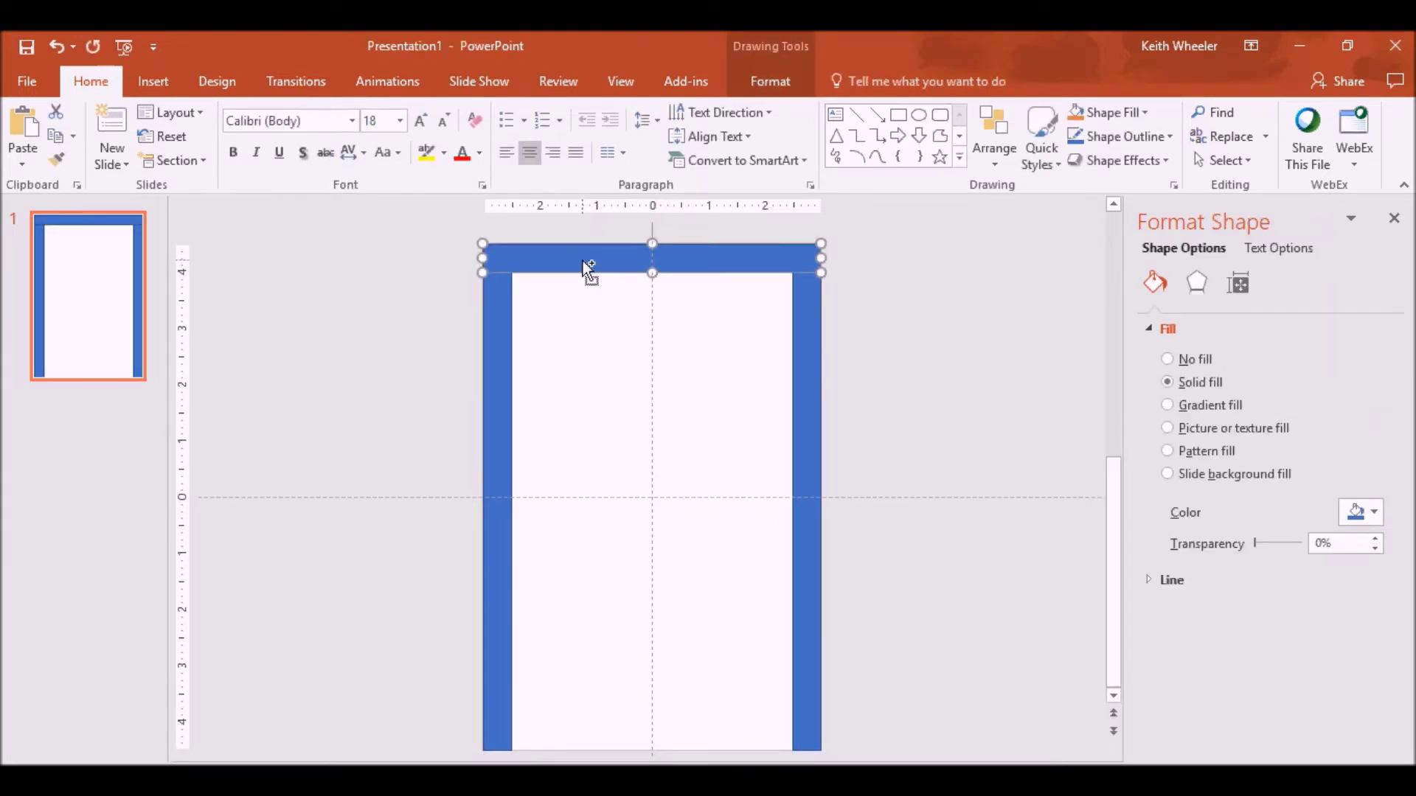
key("ctrl+d")
left_click_drag(583, 273, 572, 729)
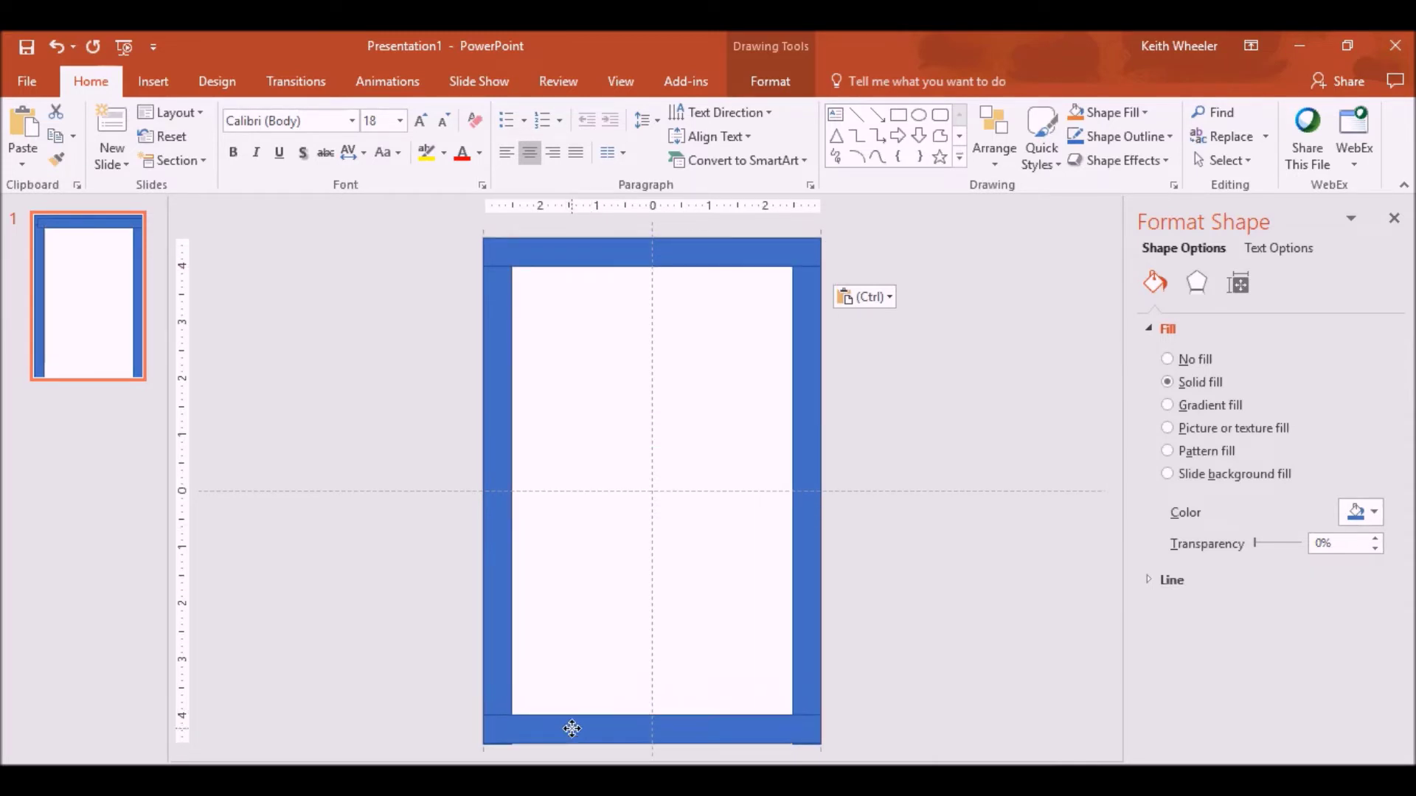
left_click(715, 573)
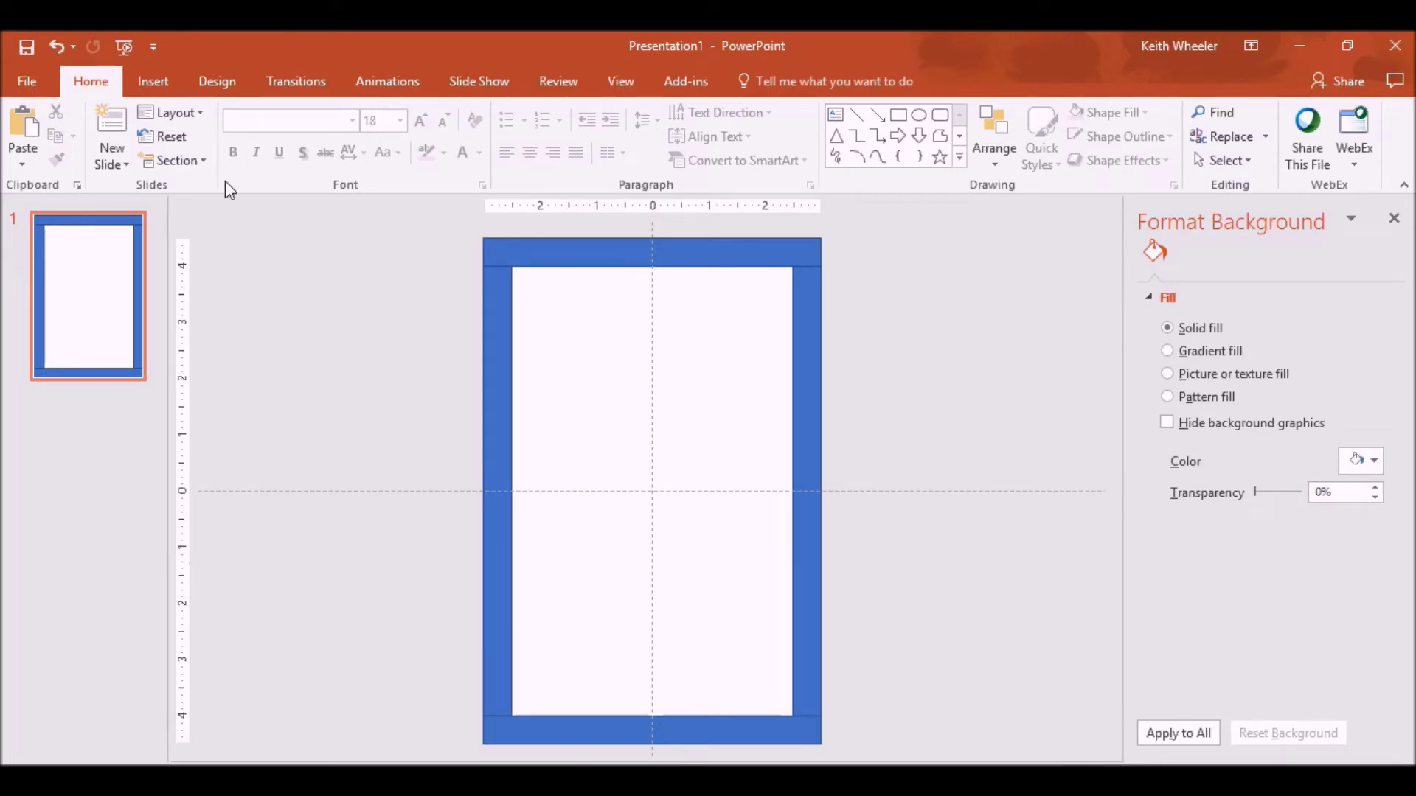
Insert a 1-column, 20-row table and stretch it to fill the white area inside the frame.
left_click(157, 90)
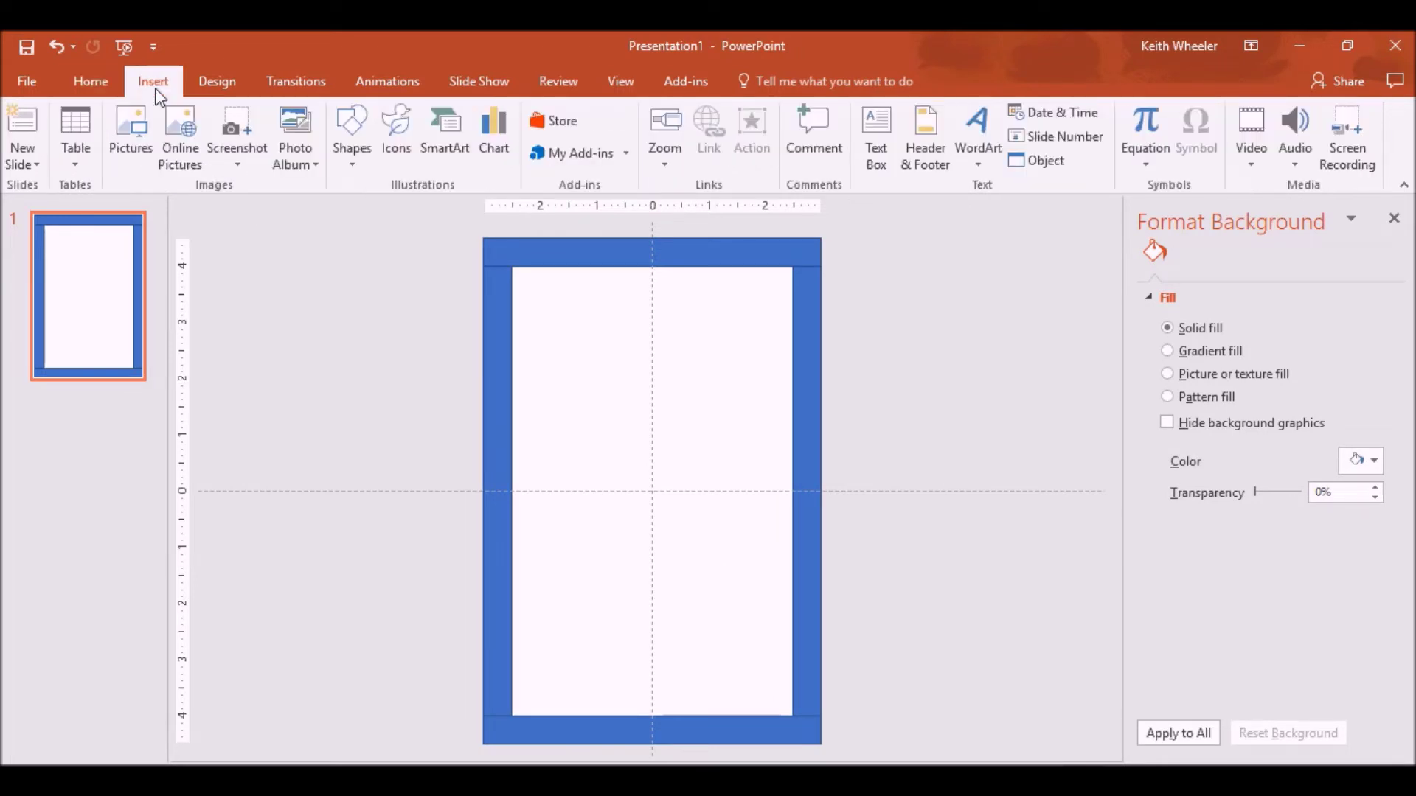
left_click(75, 159)
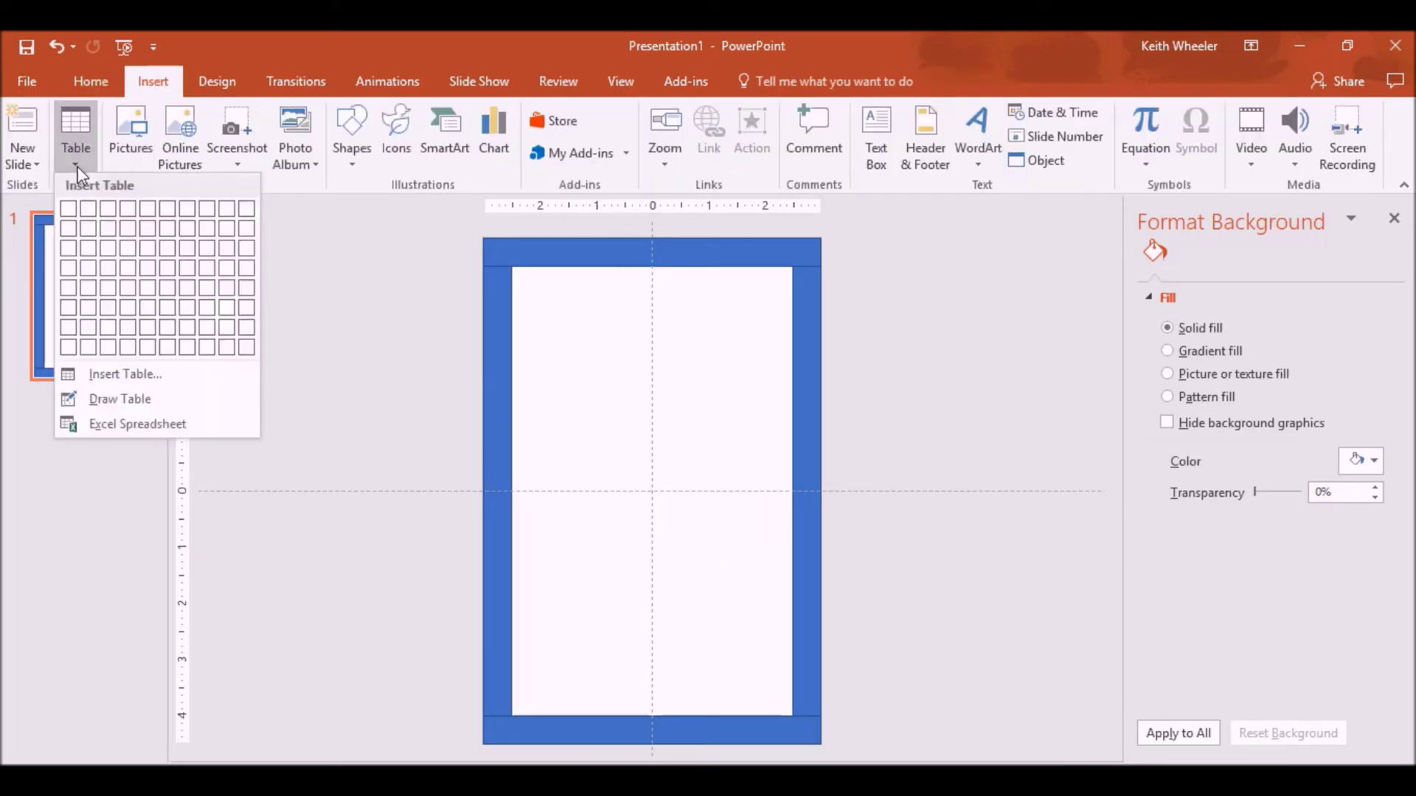
left_click(118, 375)
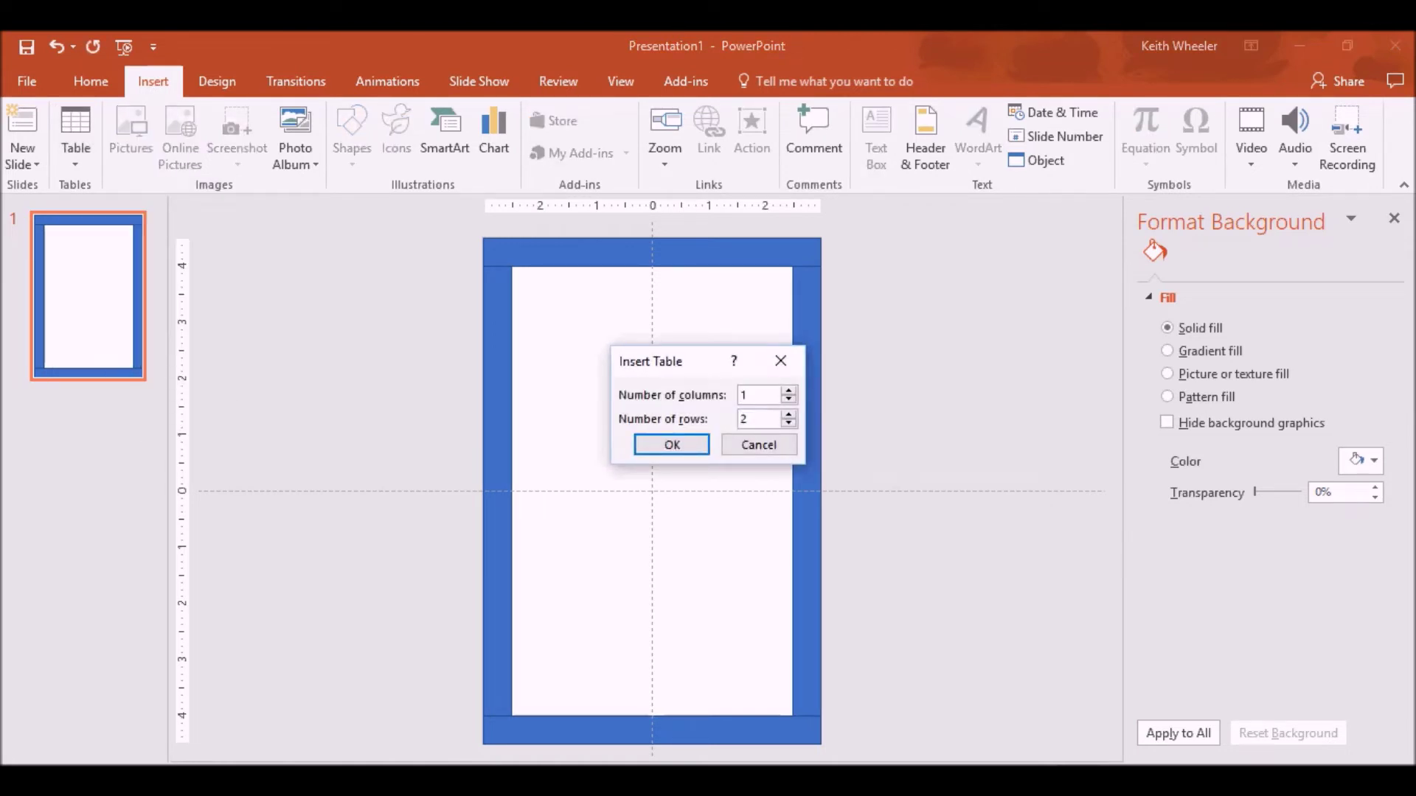
type("0")
left_click(672, 444)
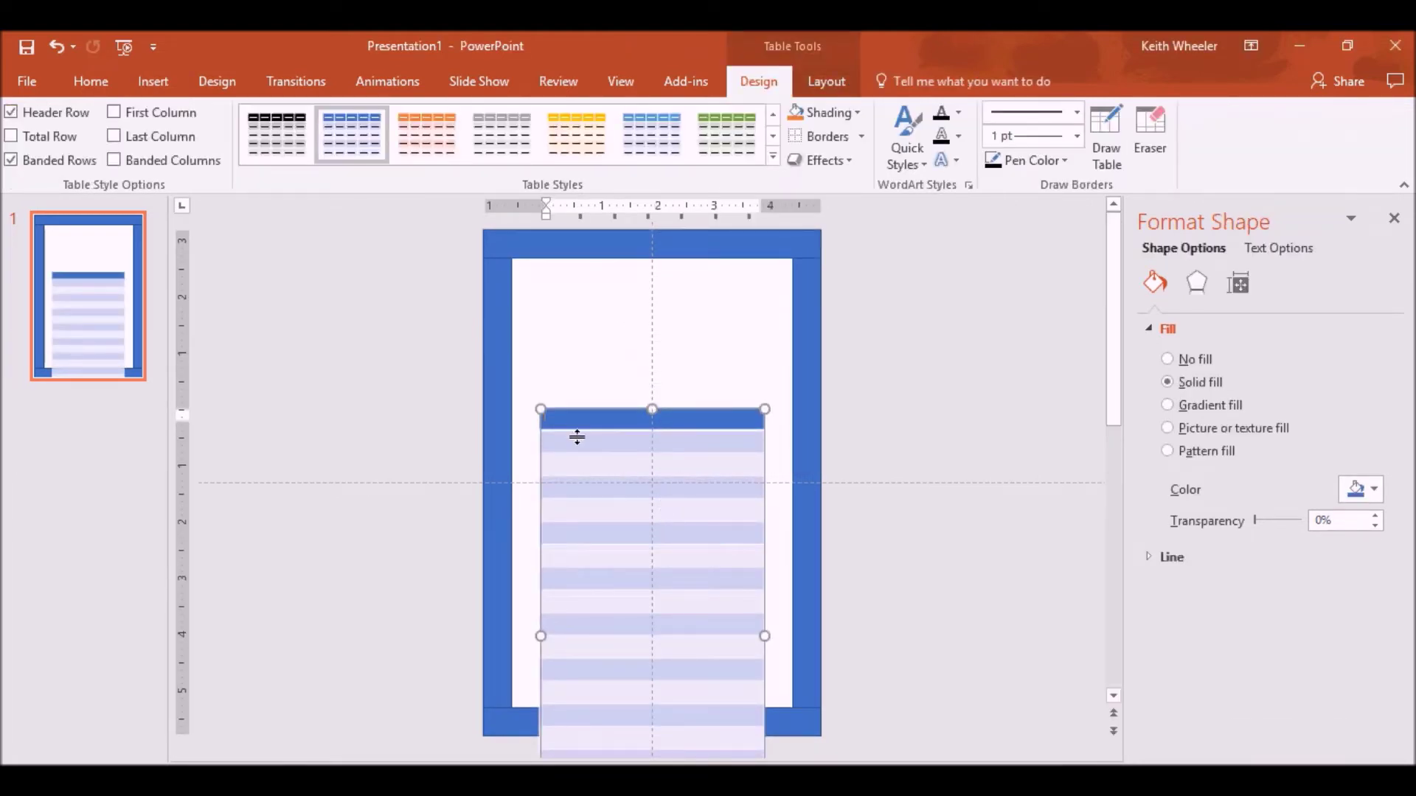
left_click_drag(547, 405, 524, 257)
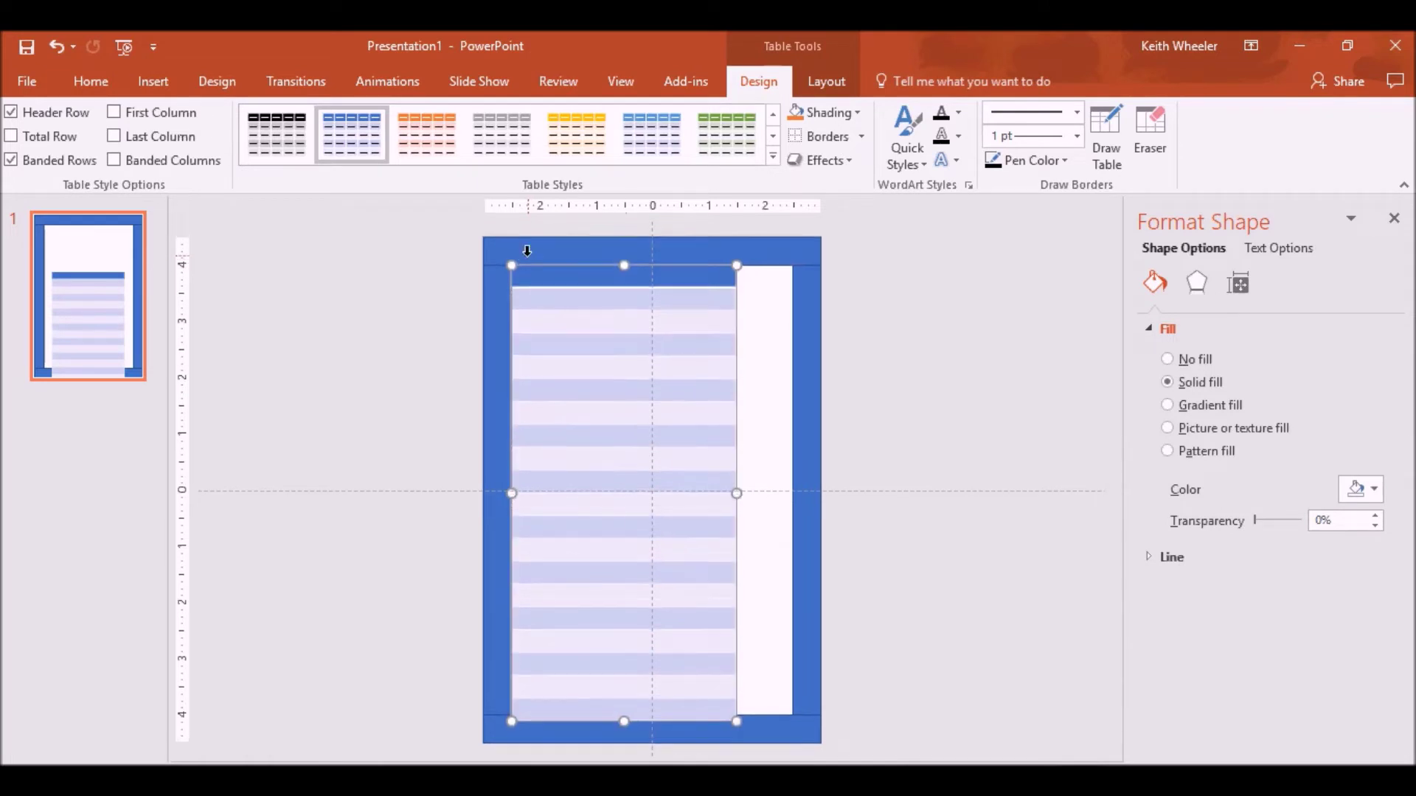
left_click_drag(735, 717, 793, 716)
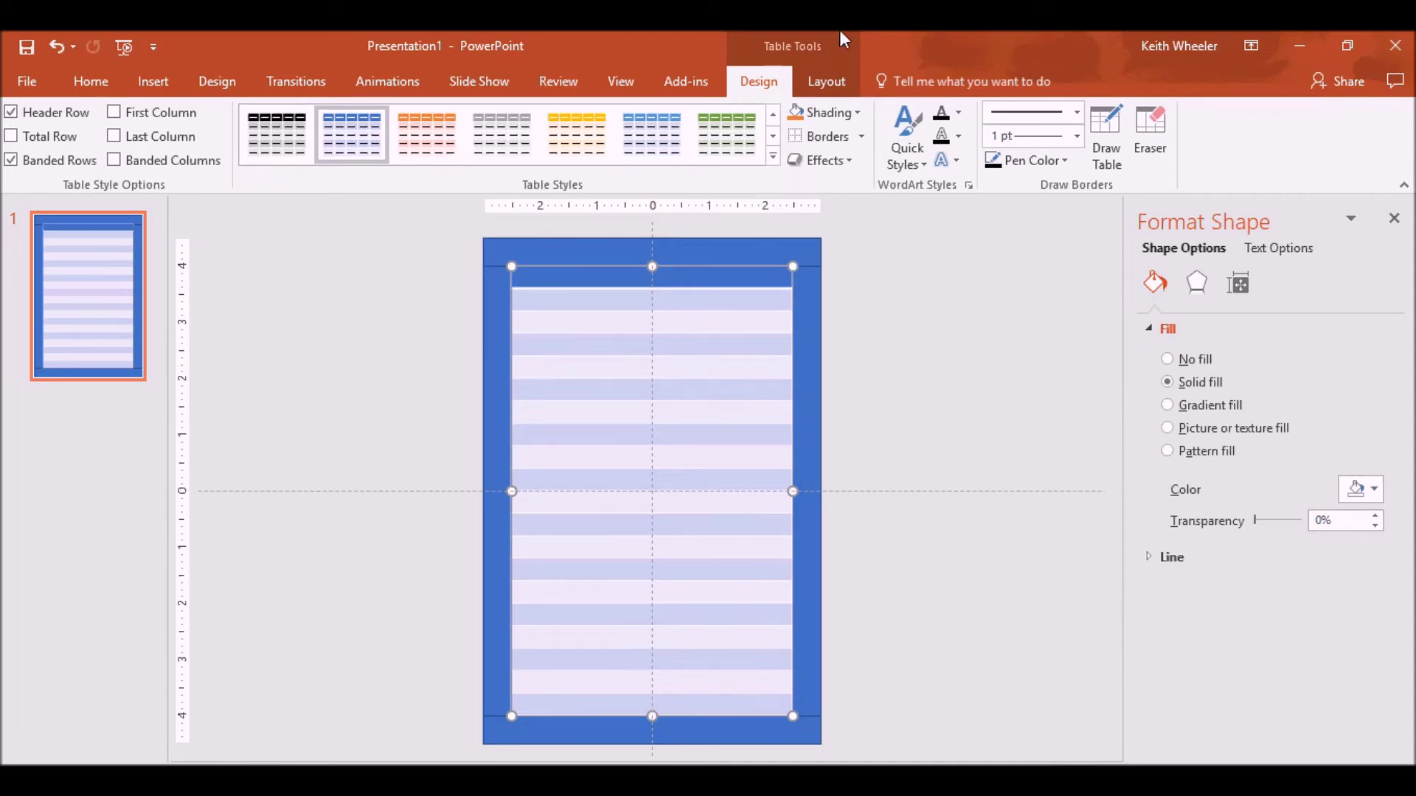
Give the table cells No Fill and add Inside Borders for plain horizontal rules.
left_click(859, 114)
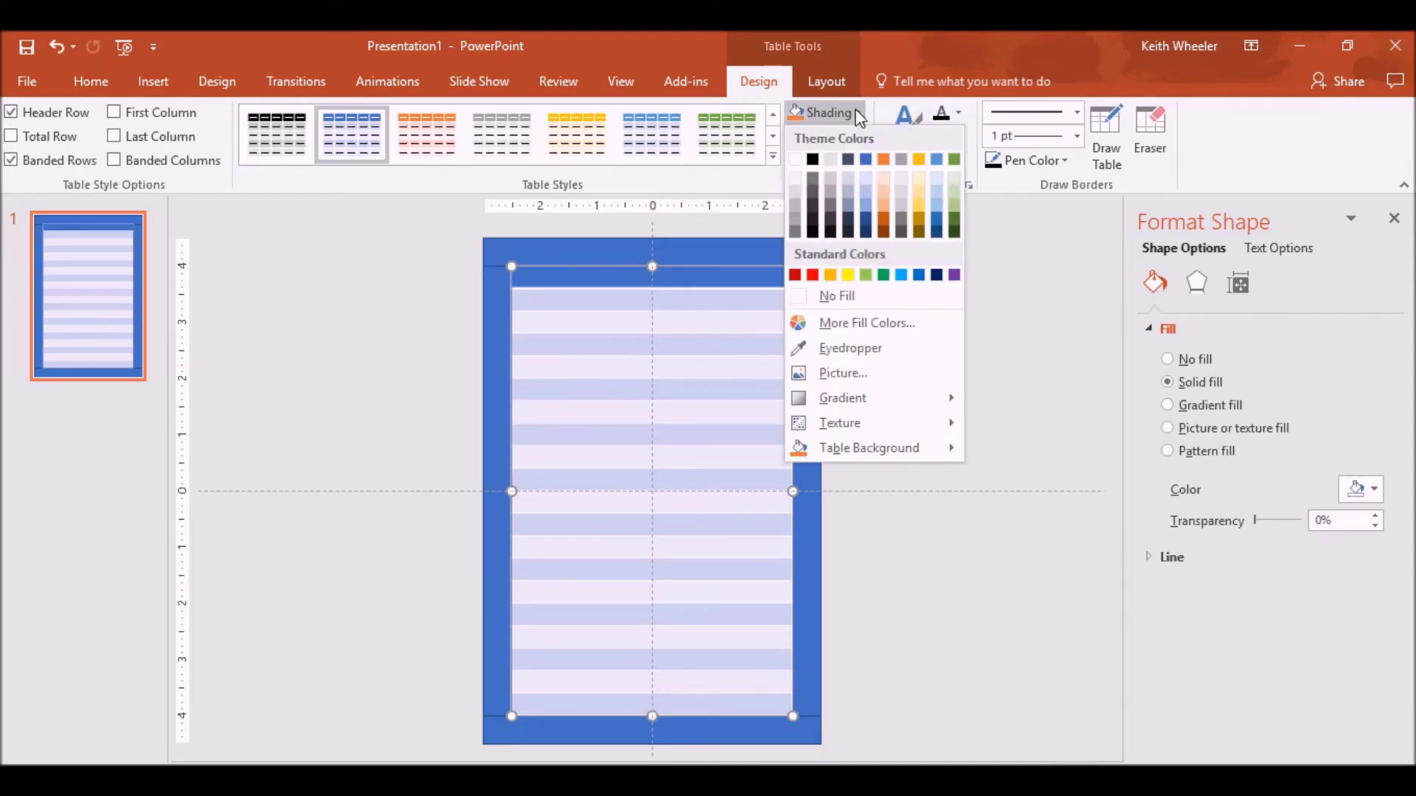
left_click(840, 295)
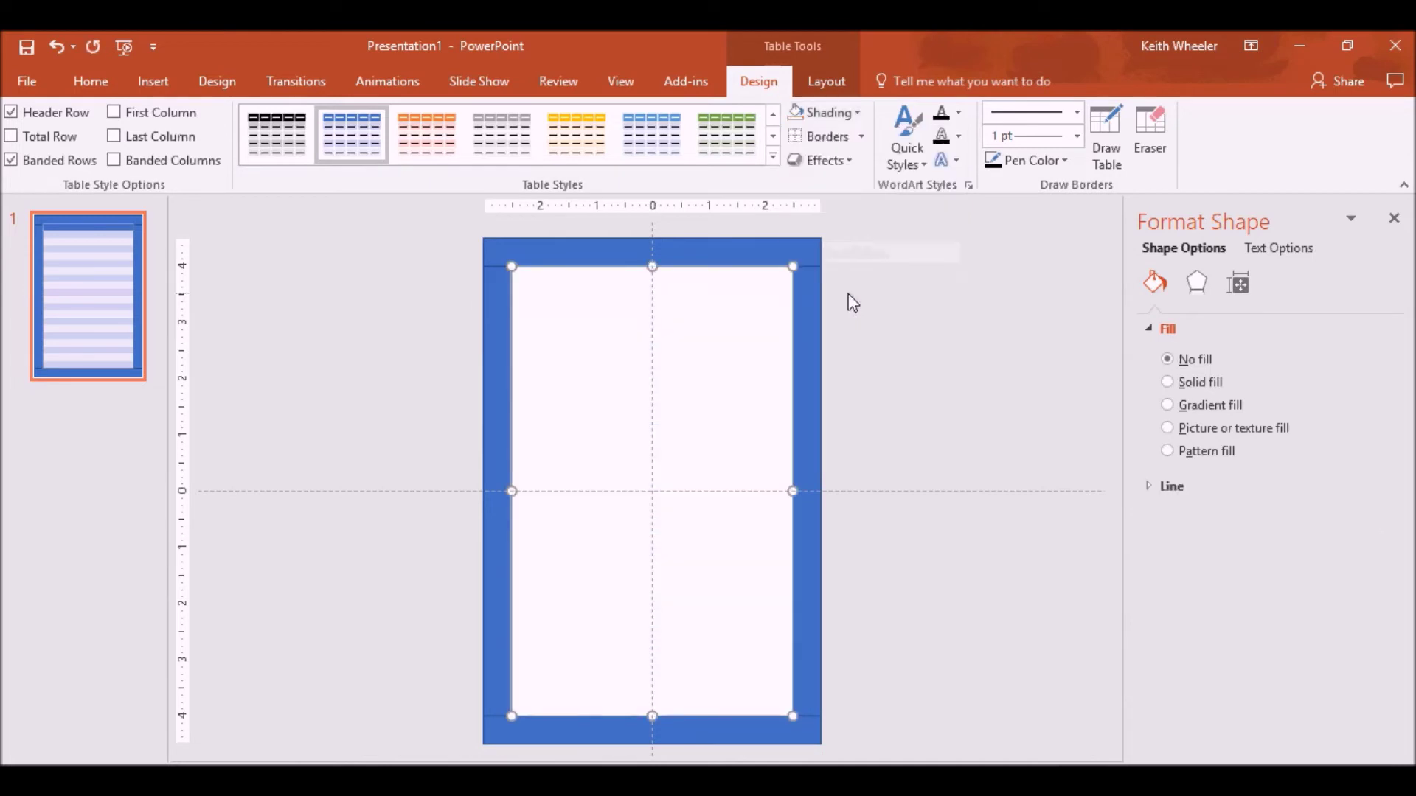
left_click(859, 137)
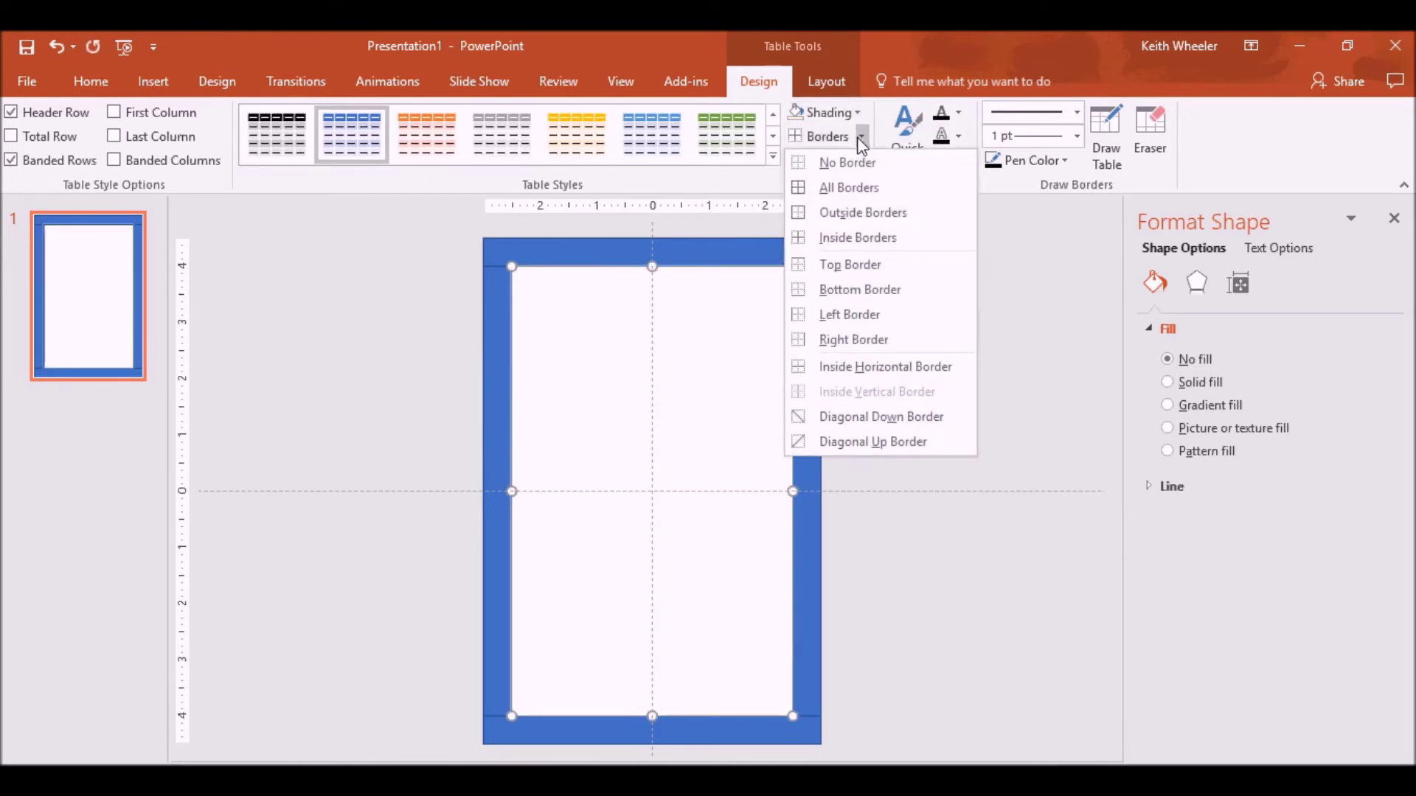
left_click(893, 237)
left_click(900, 369)
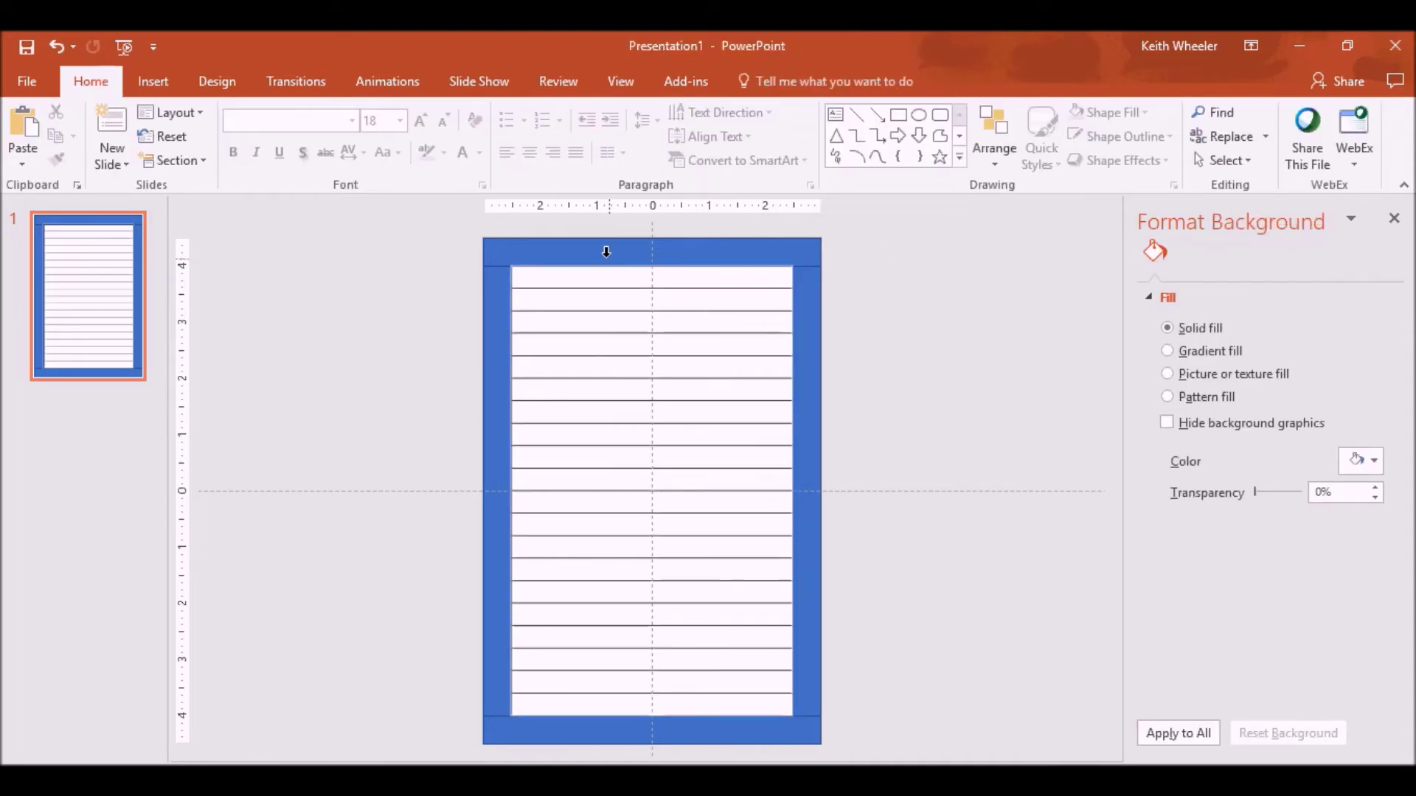
Delete the four blue frame bars, then select the lined table.
left_click(552, 254)
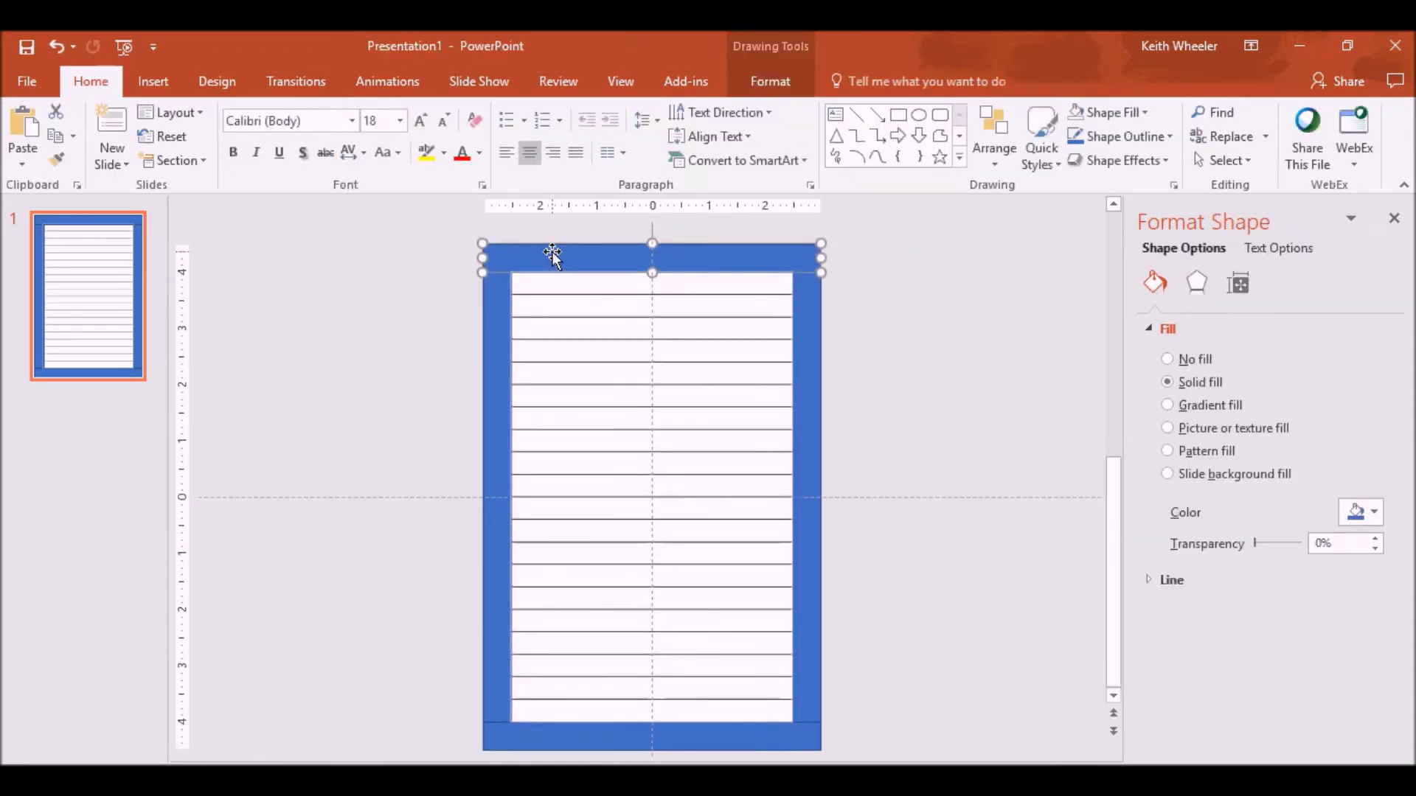
key("Delete")
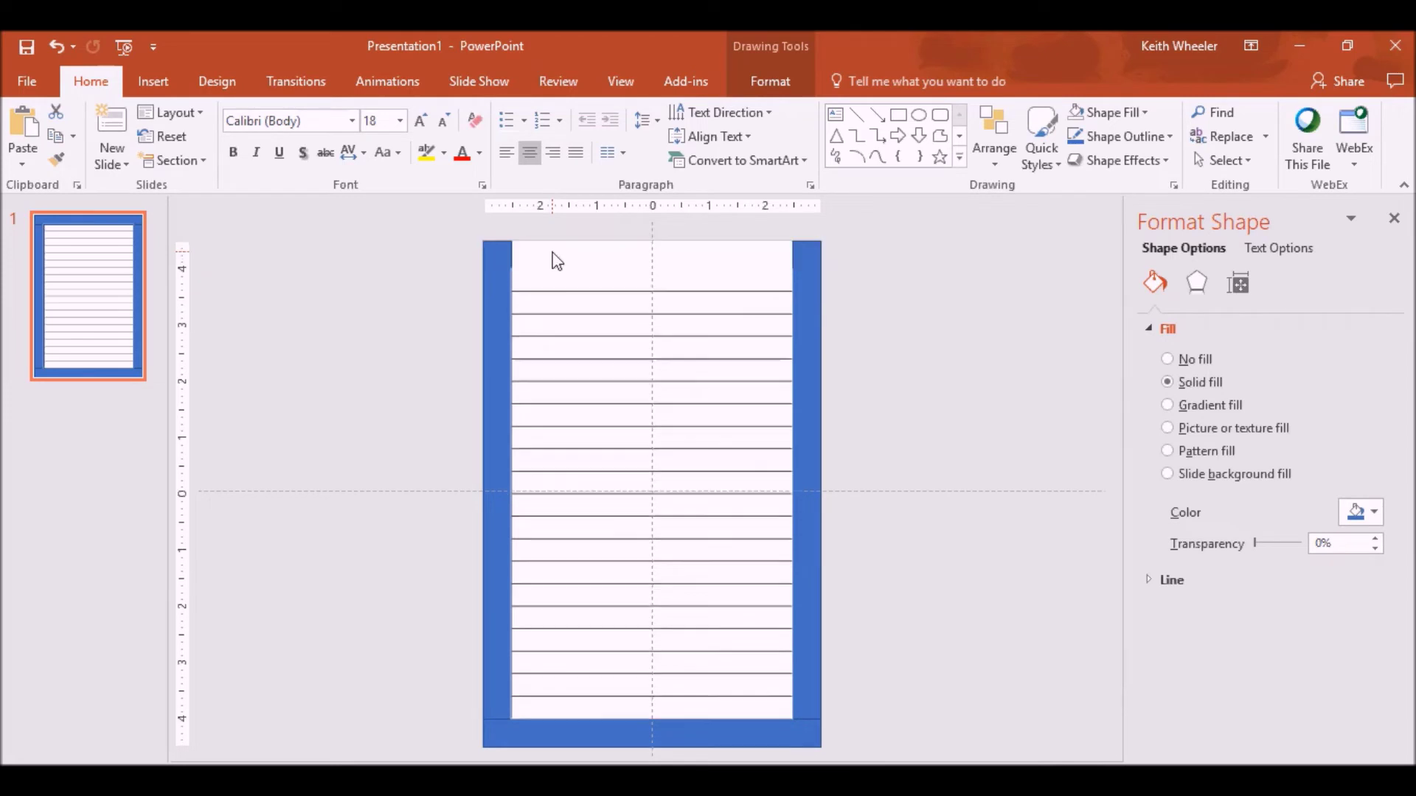
left_click(497, 329)
key("Delete")
left_click(811, 391)
key("Delete")
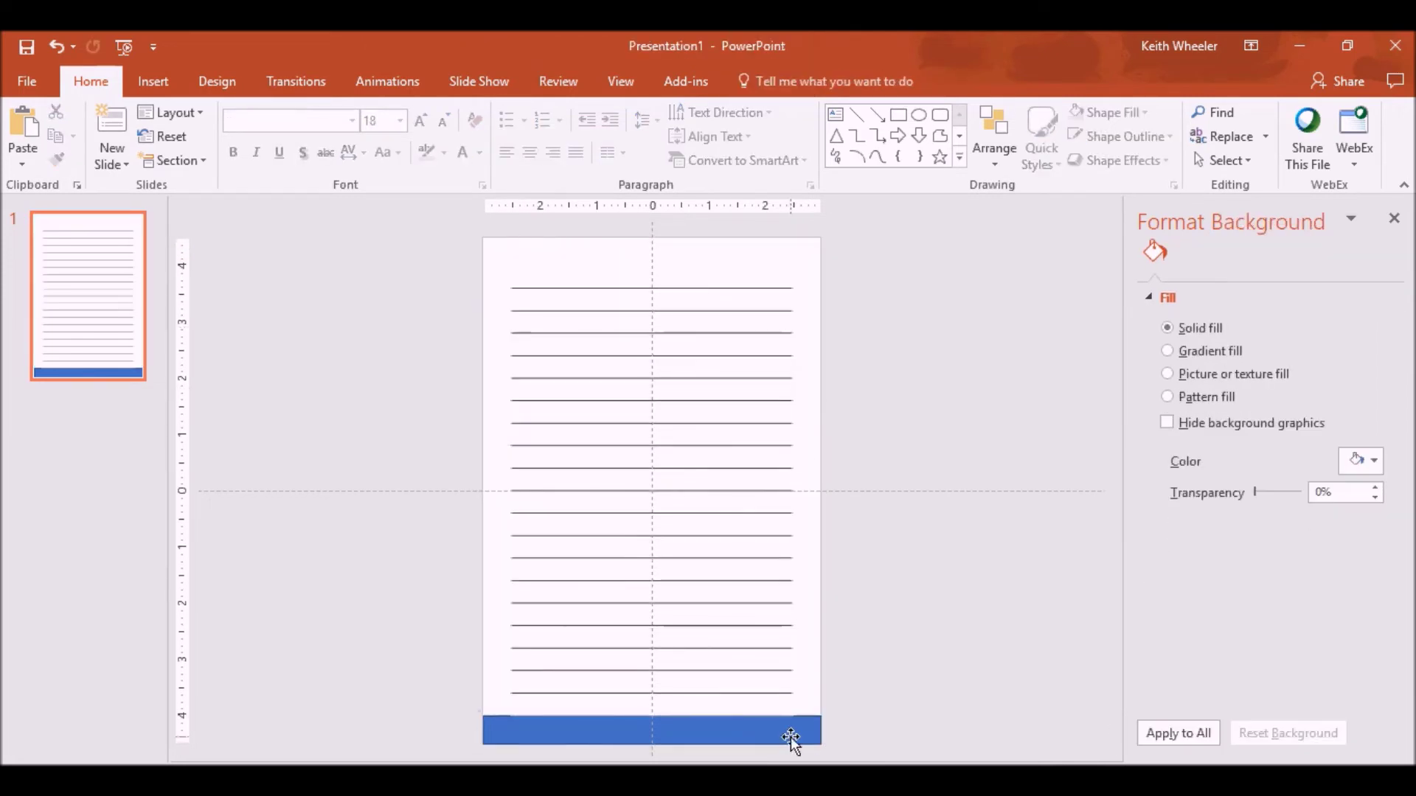
left_click(792, 739)
key("Delete")
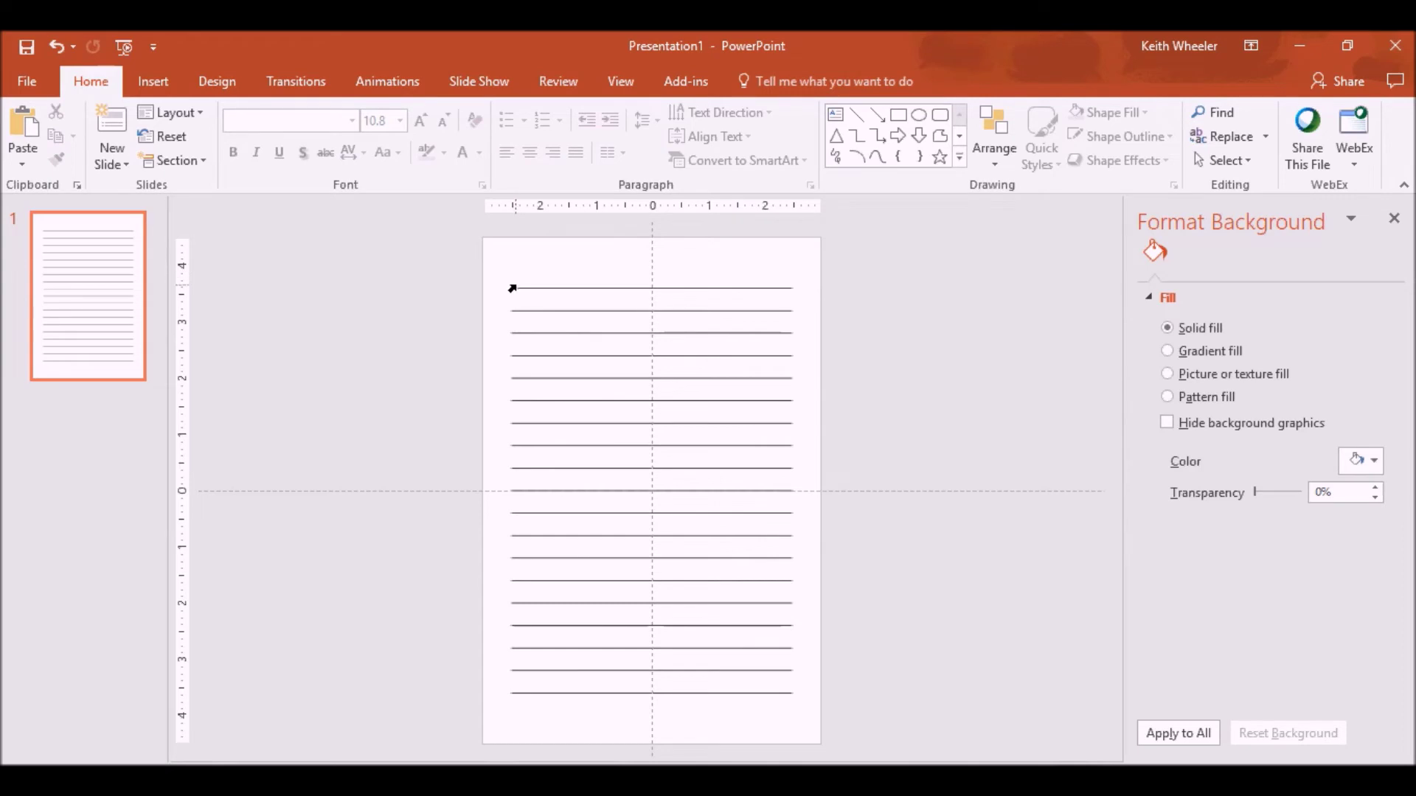
left_click(512, 289)
Outline the top ten table rows as one box and remove their inside lines.
left_click_drag(516, 278, 755, 476)
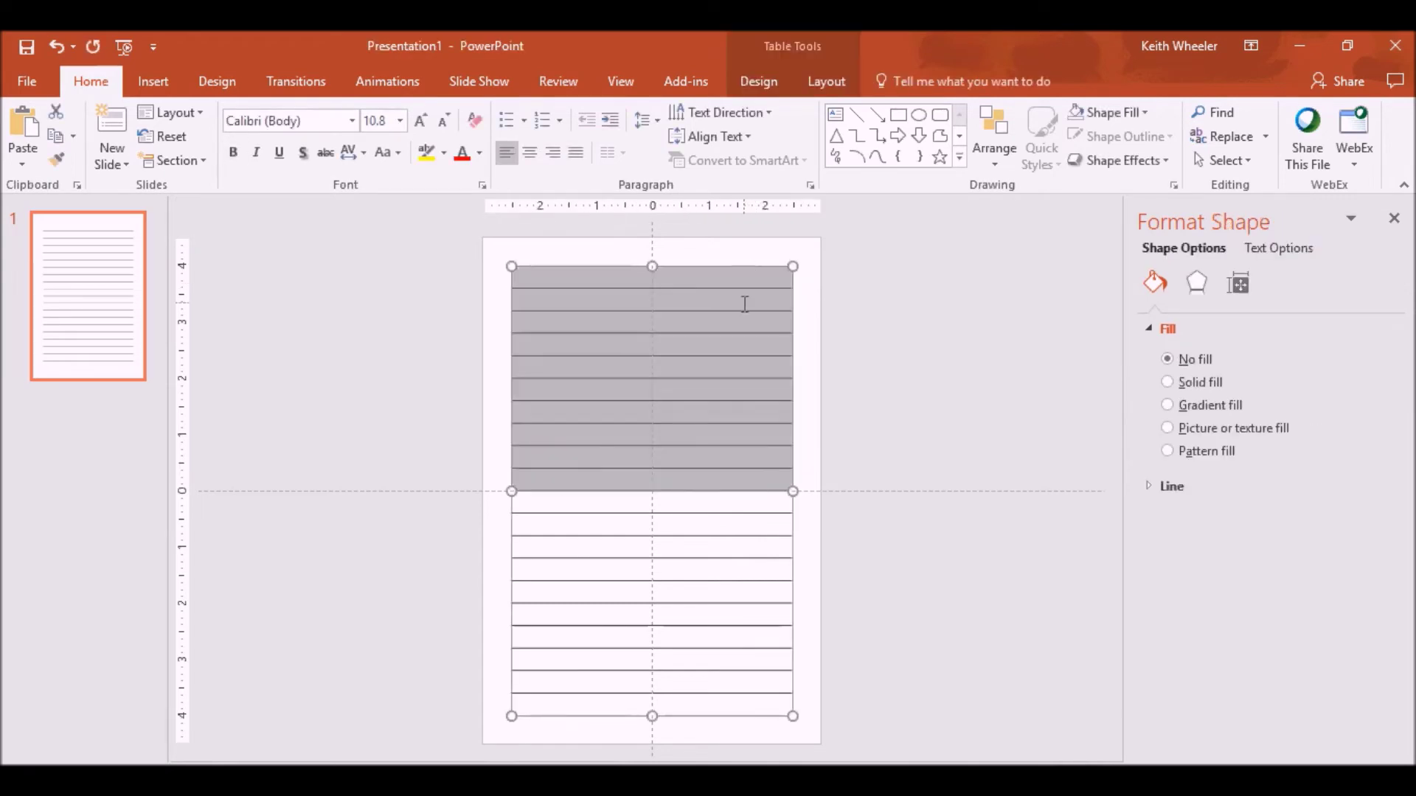
right_click(732, 354)
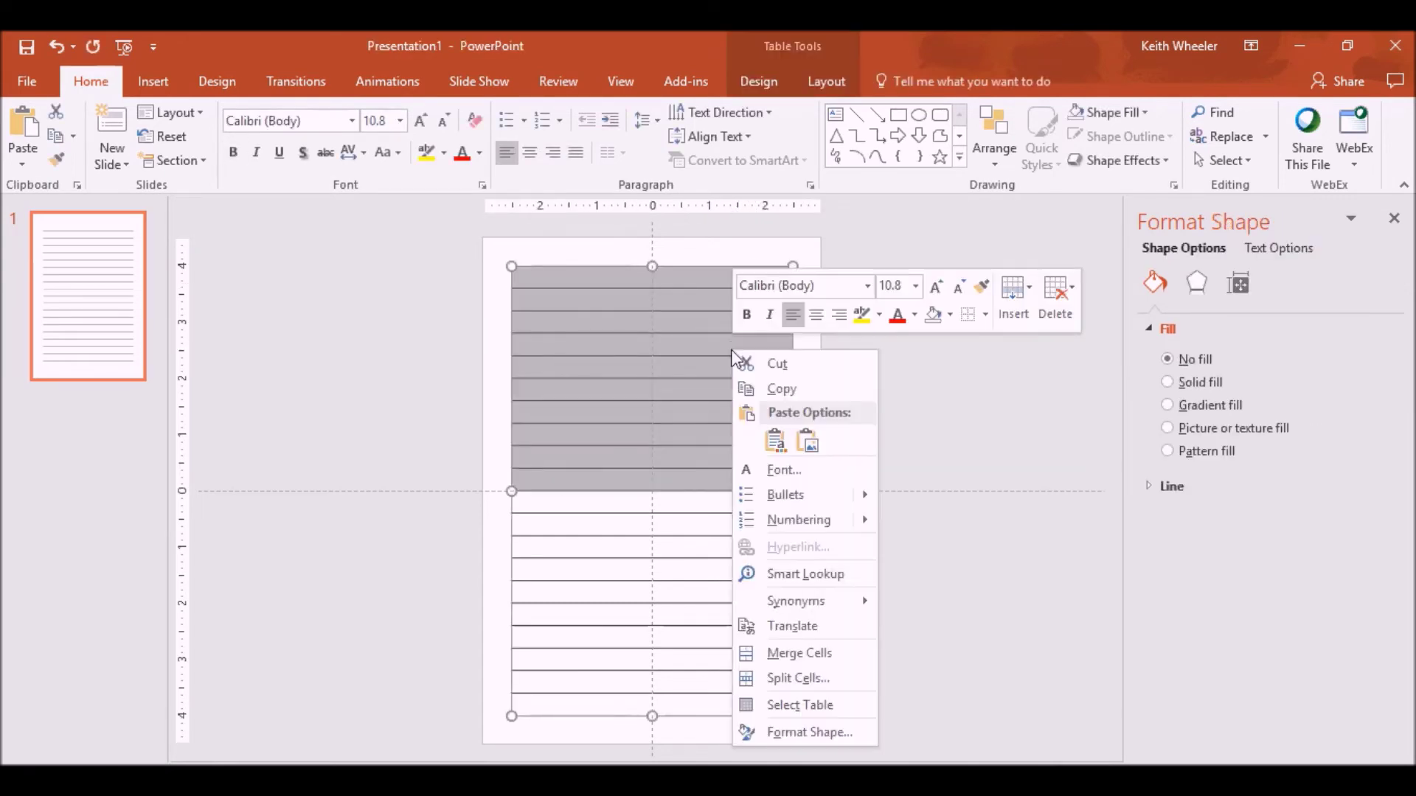
left_click(985, 325)
left_click(1012, 400)
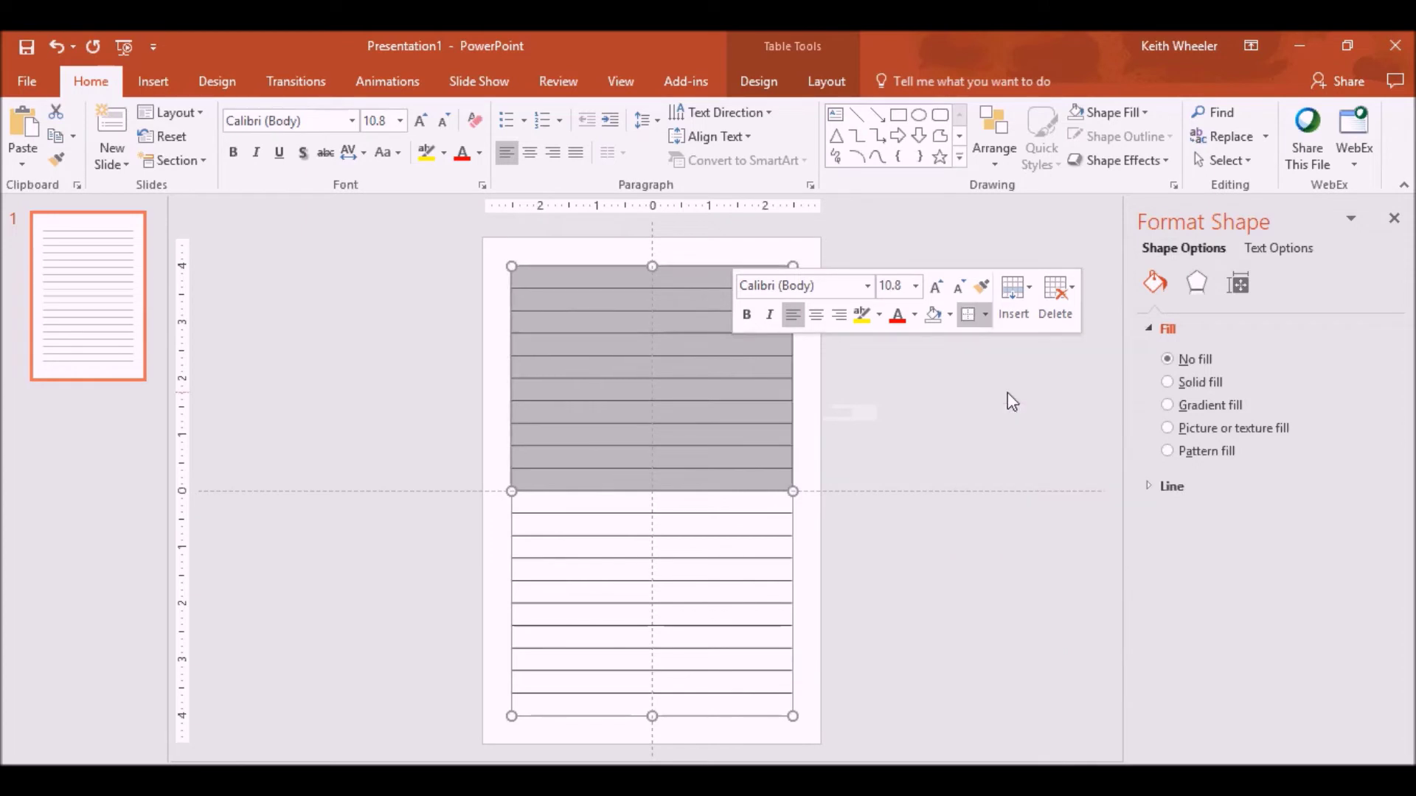
left_click(986, 317)
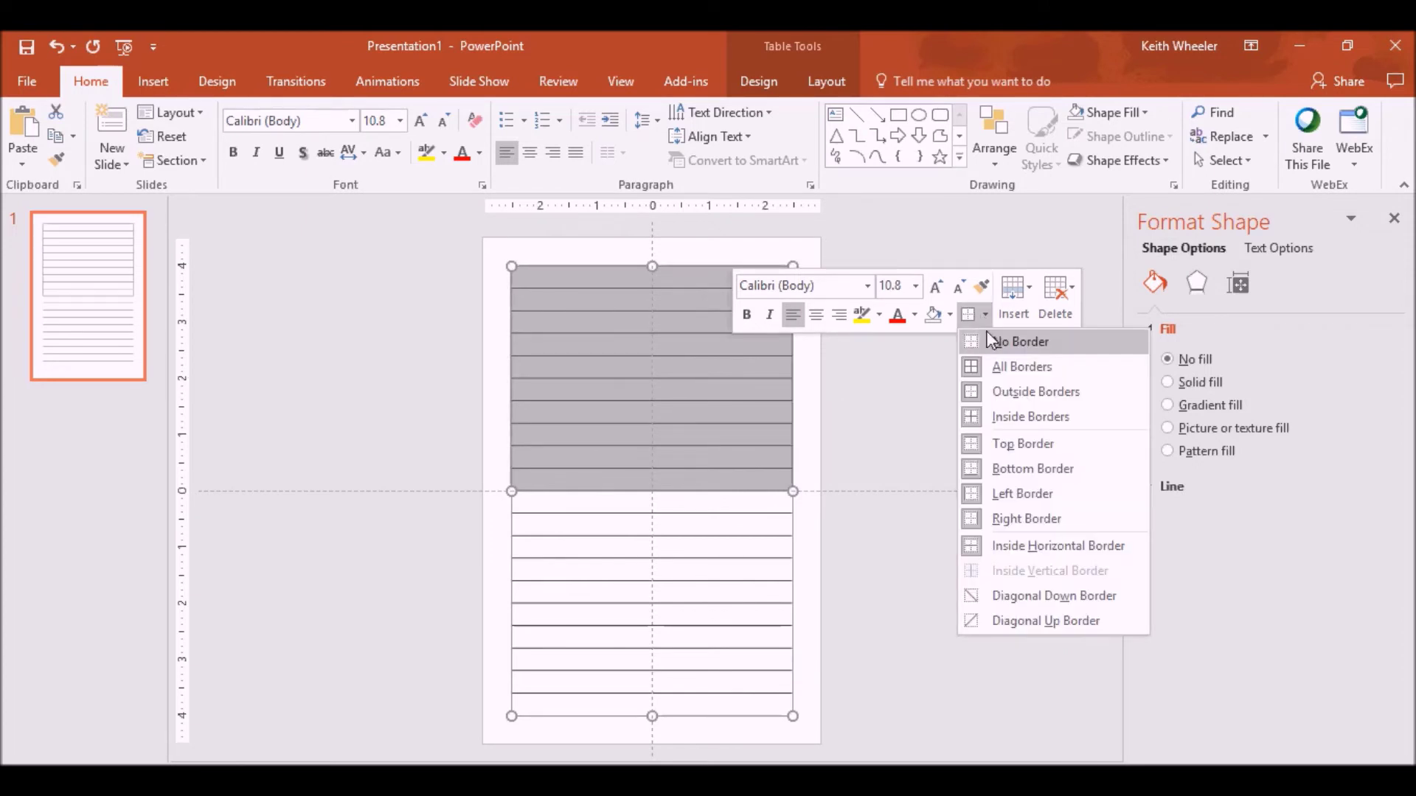
left_click(1018, 419)
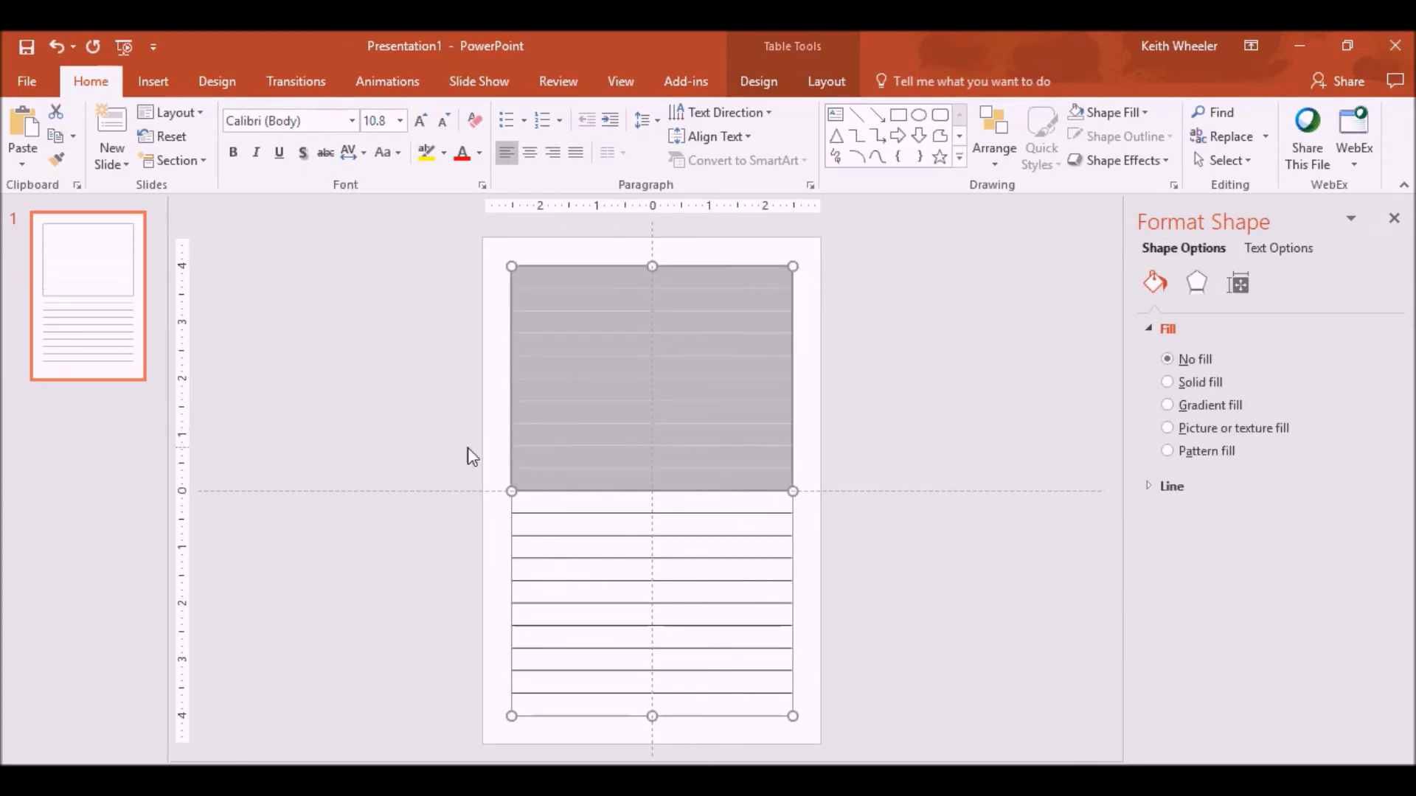
left_click(447, 430)
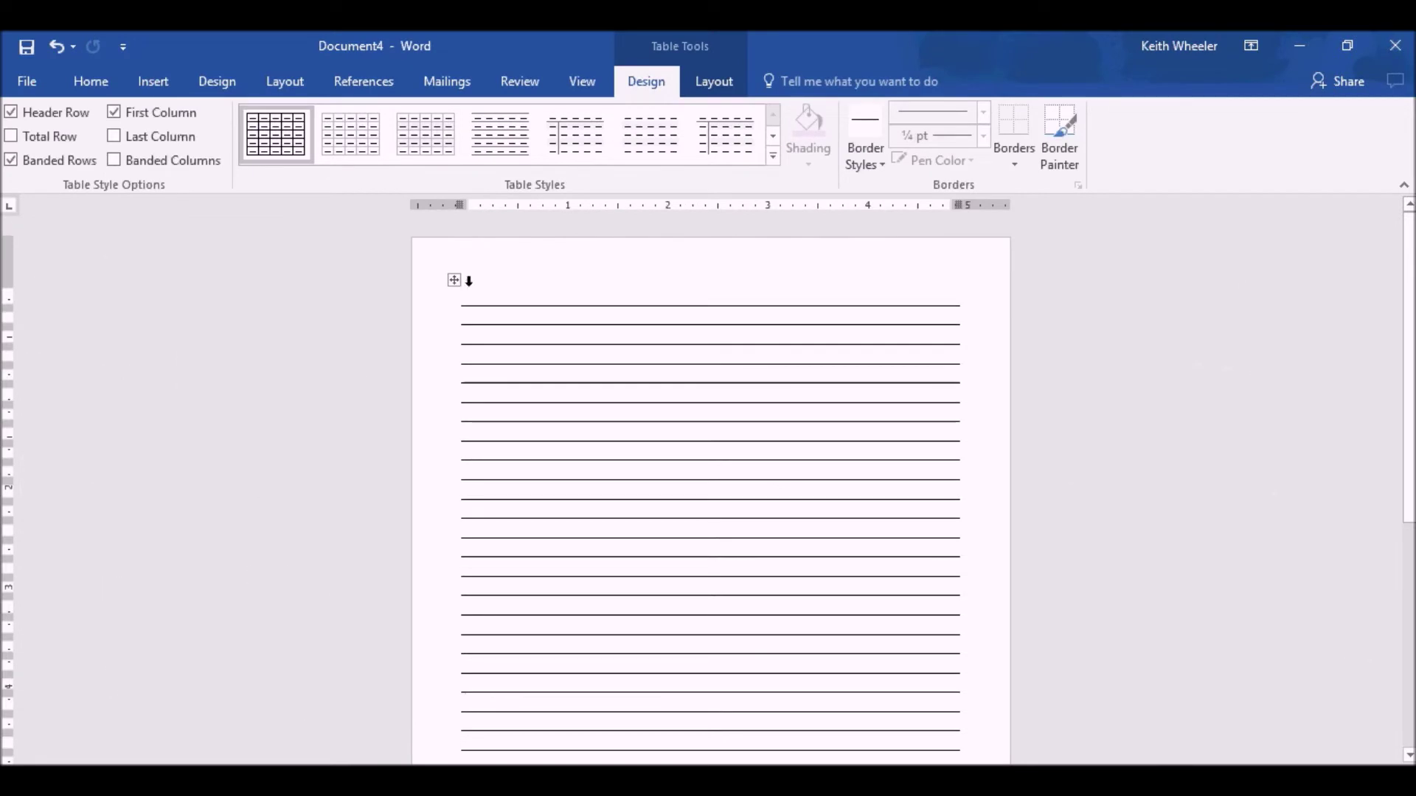
left_click_drag(469, 281, 472, 630)
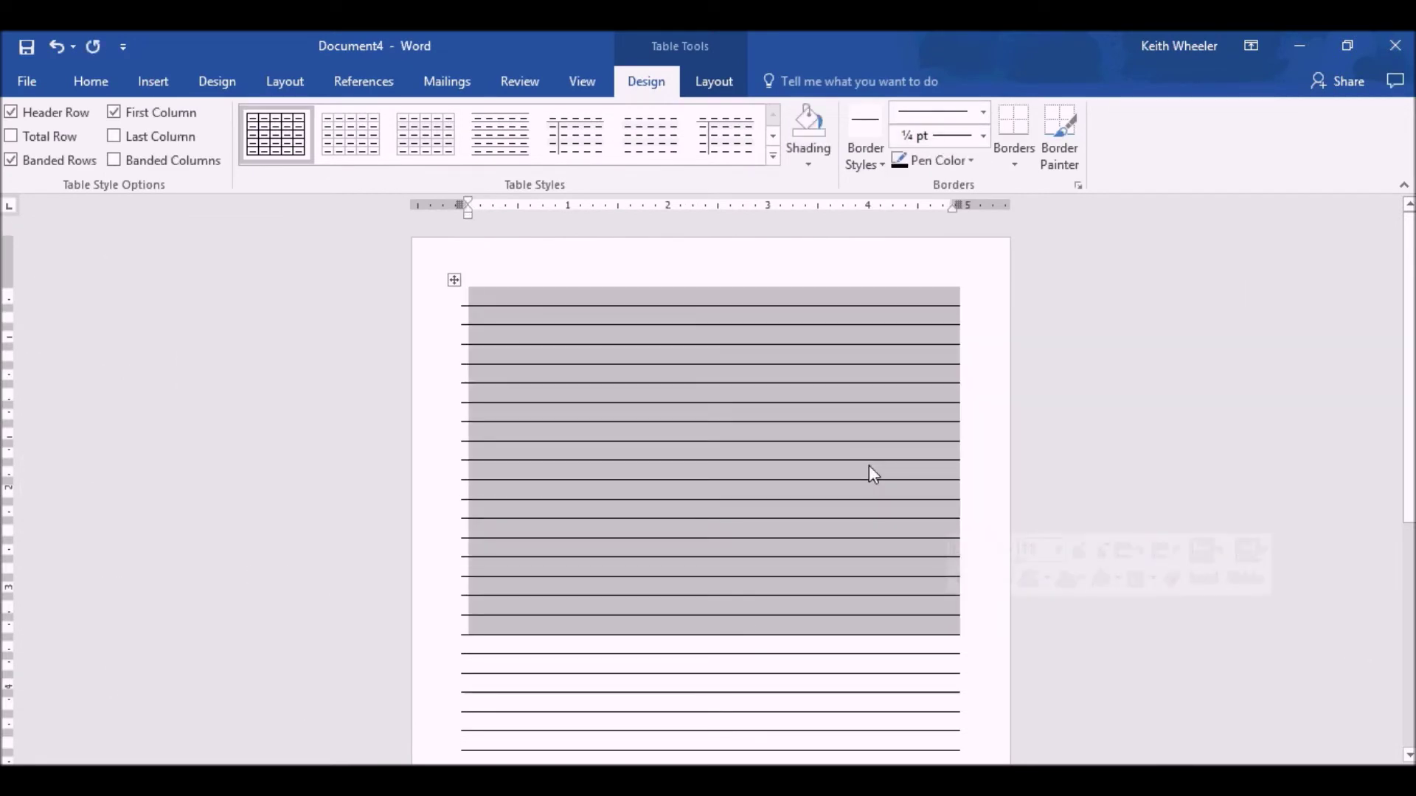
right_click(869, 466)
left_click(1077, 430)
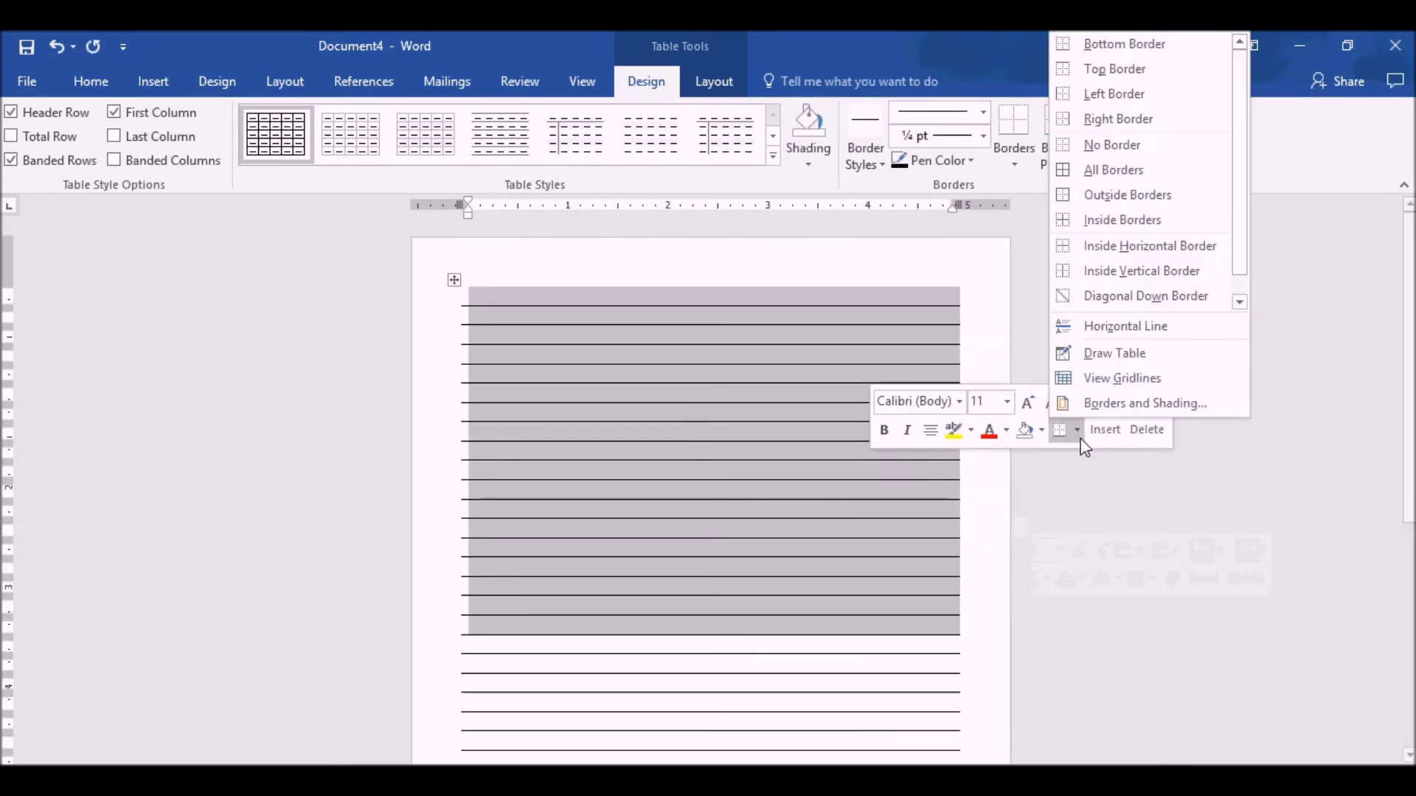
left_click(1151, 197)
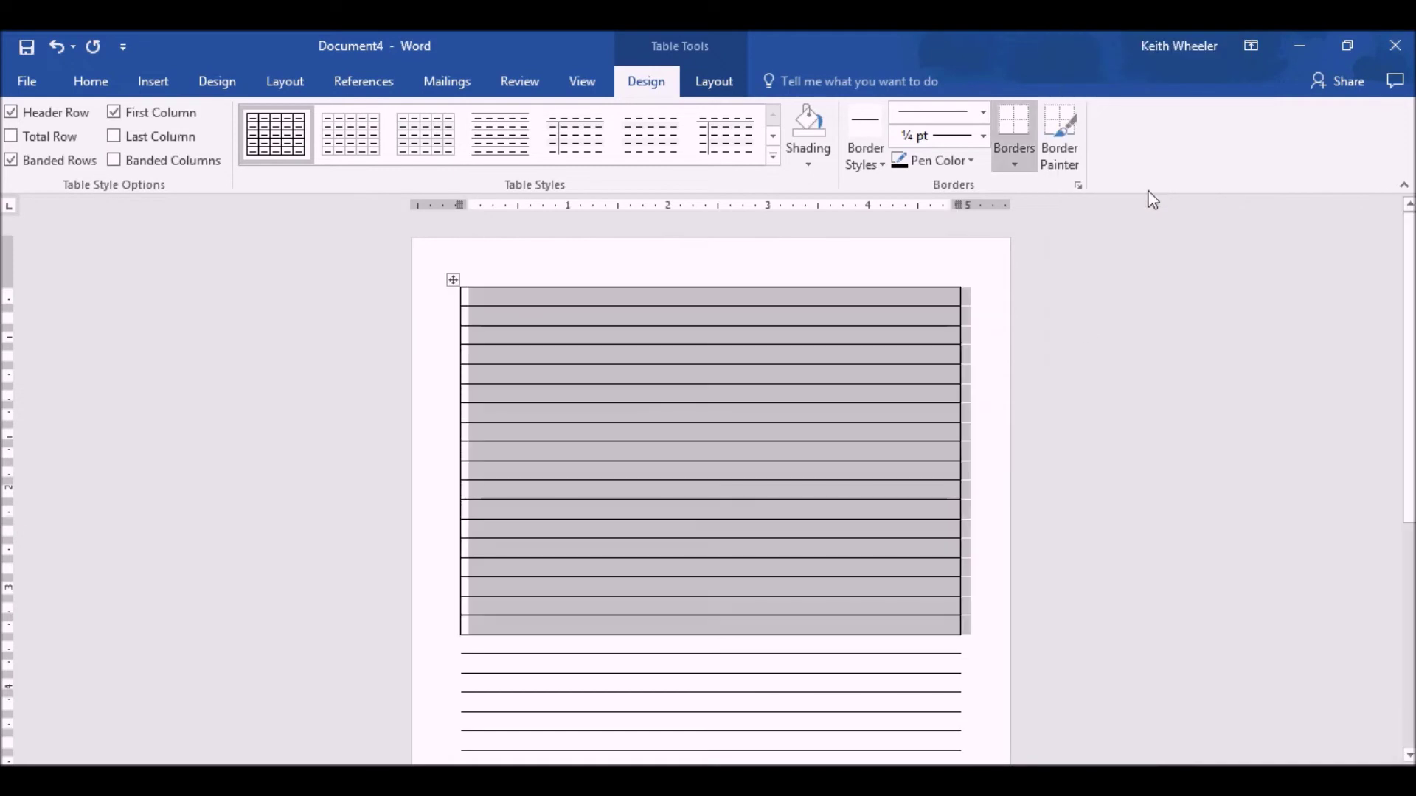
right_click(898, 379)
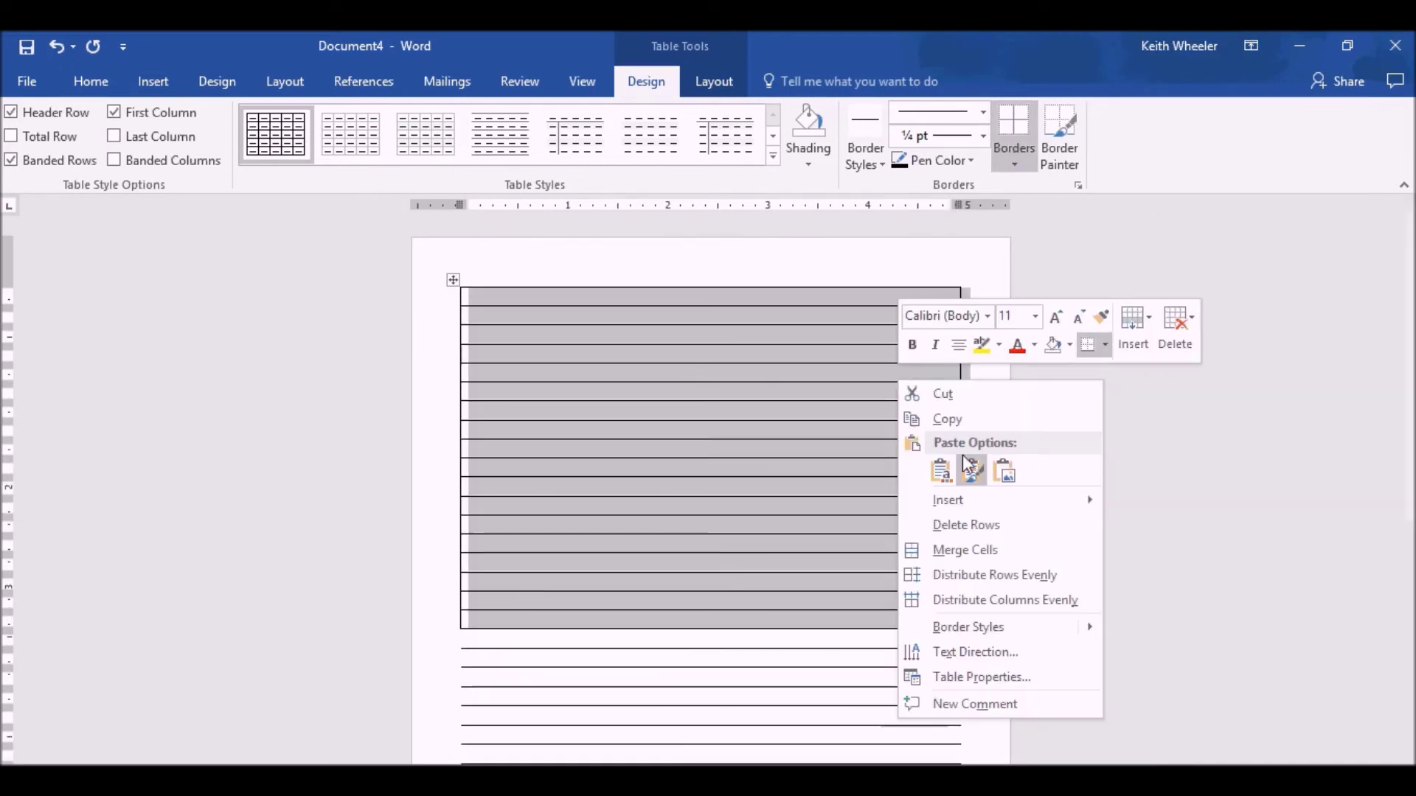
left_click(1094, 348)
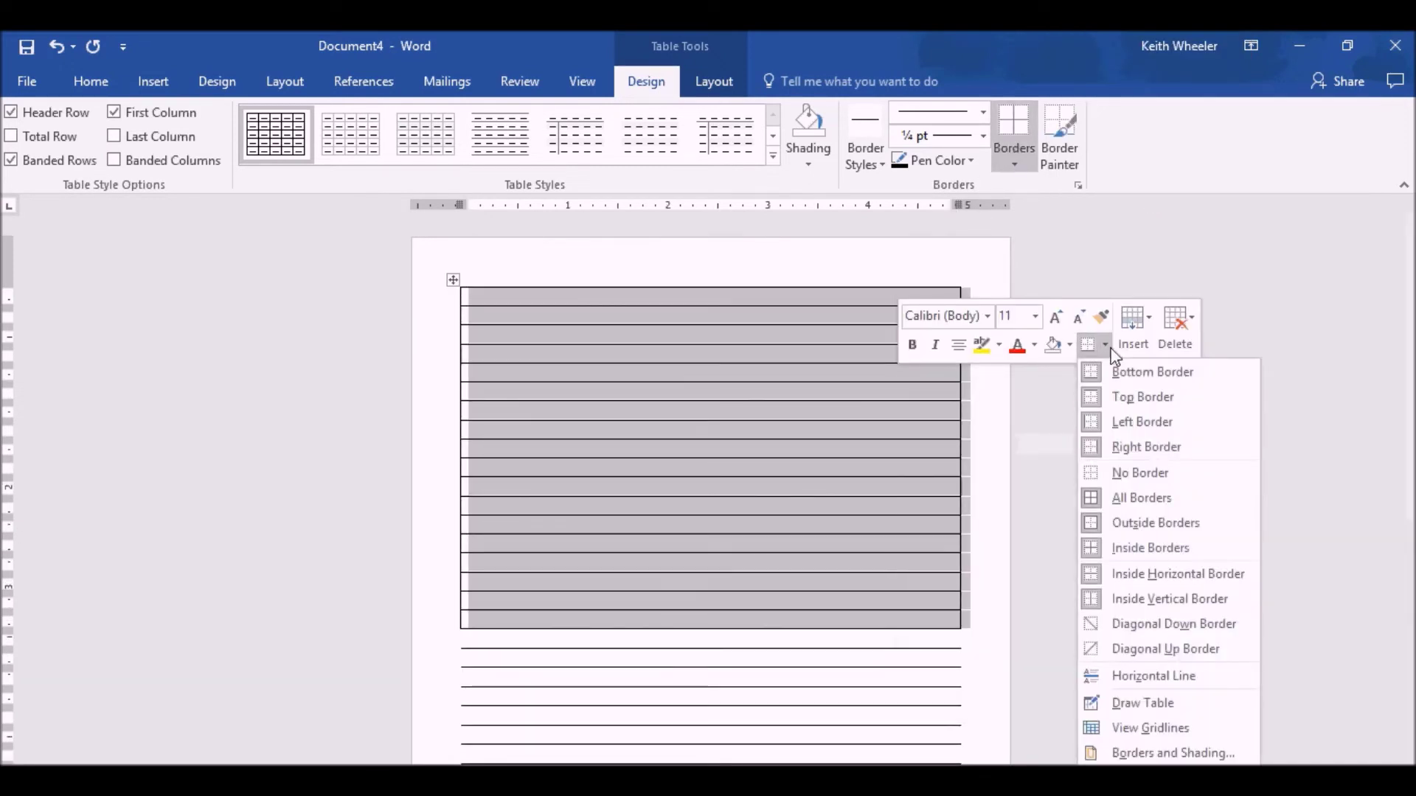
left_click(1149, 548)
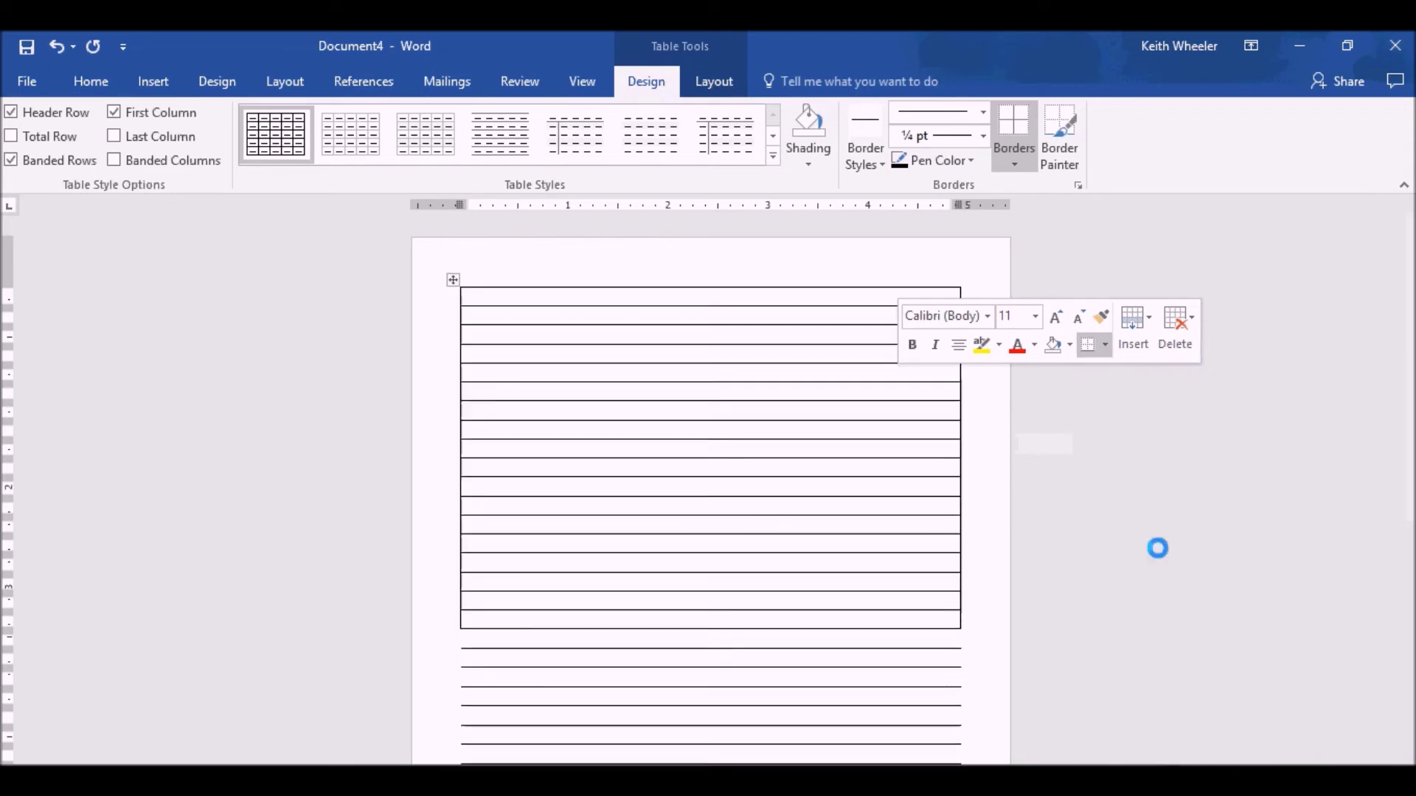
scroll(1008, 550, "down", 1)
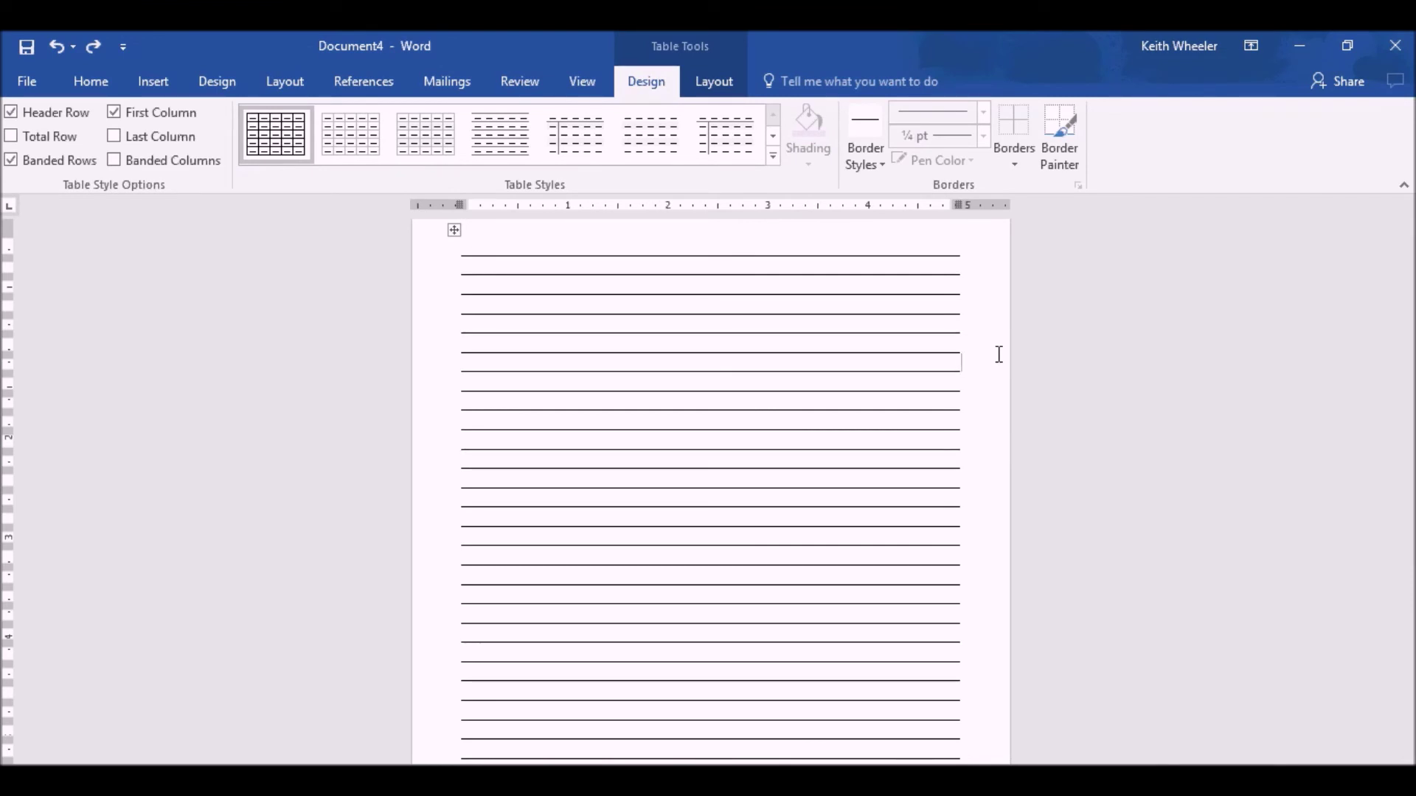
left_click(453, 233)
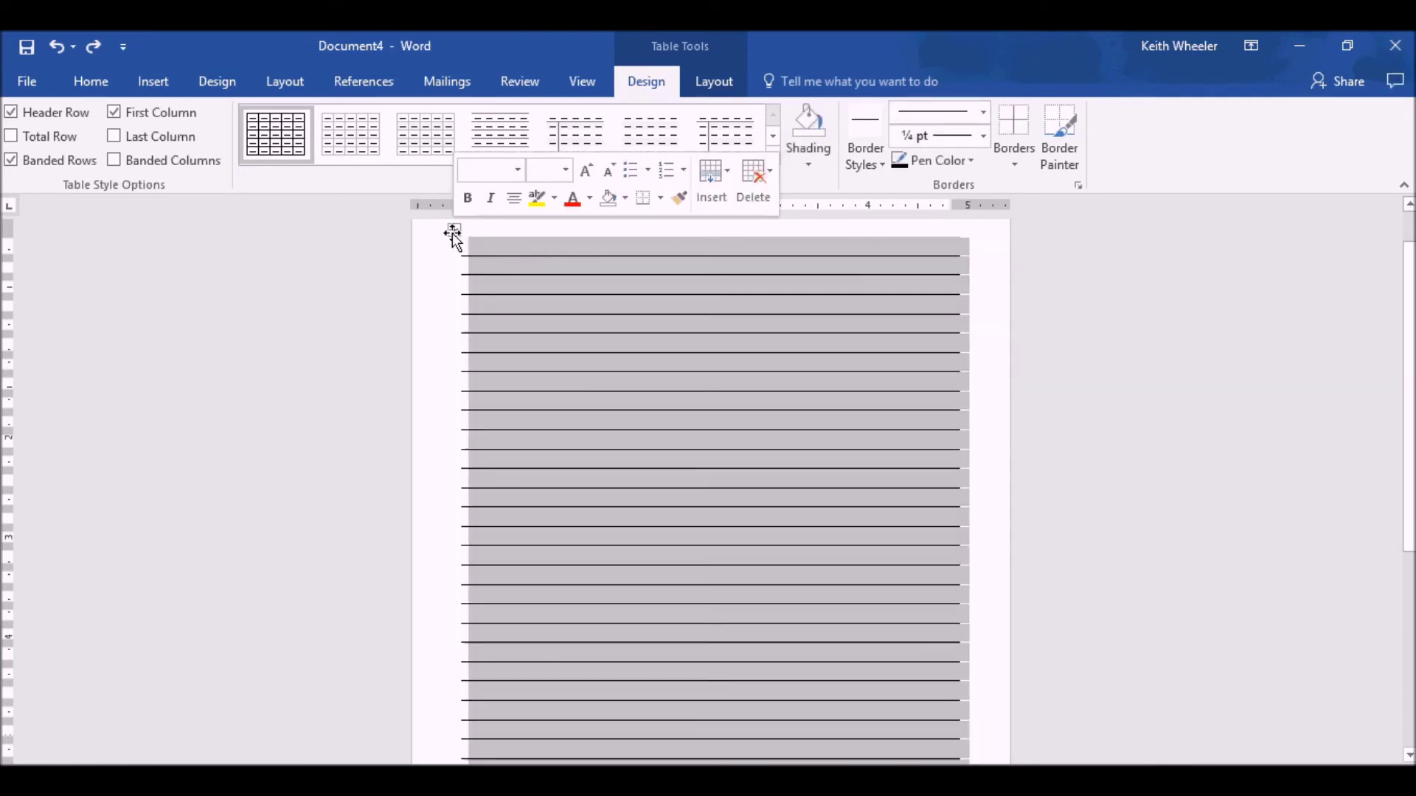
Set every table row to a height of exactly 0.25 inch in Table Properties.
right_click(538, 264)
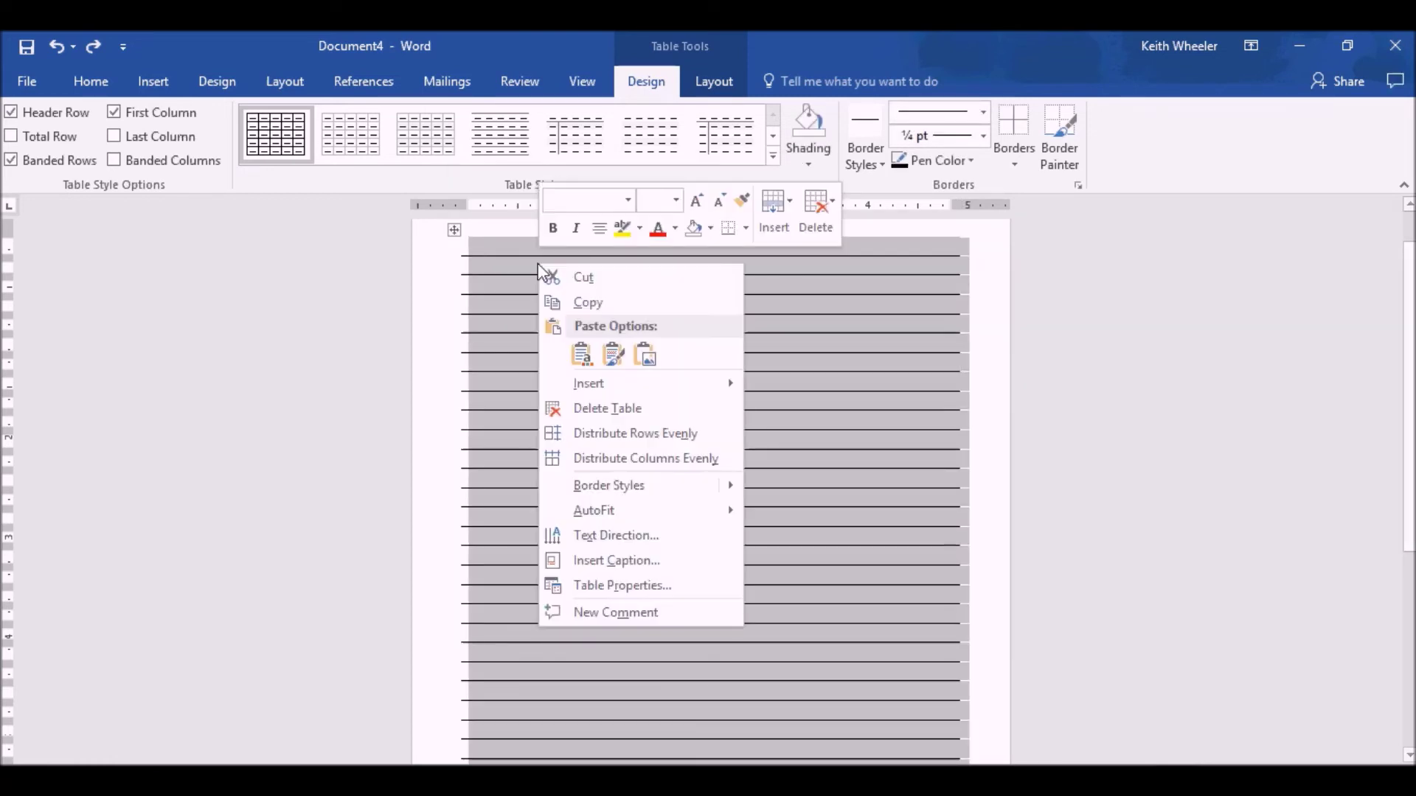
left_click(640, 585)
left_click(590, 220)
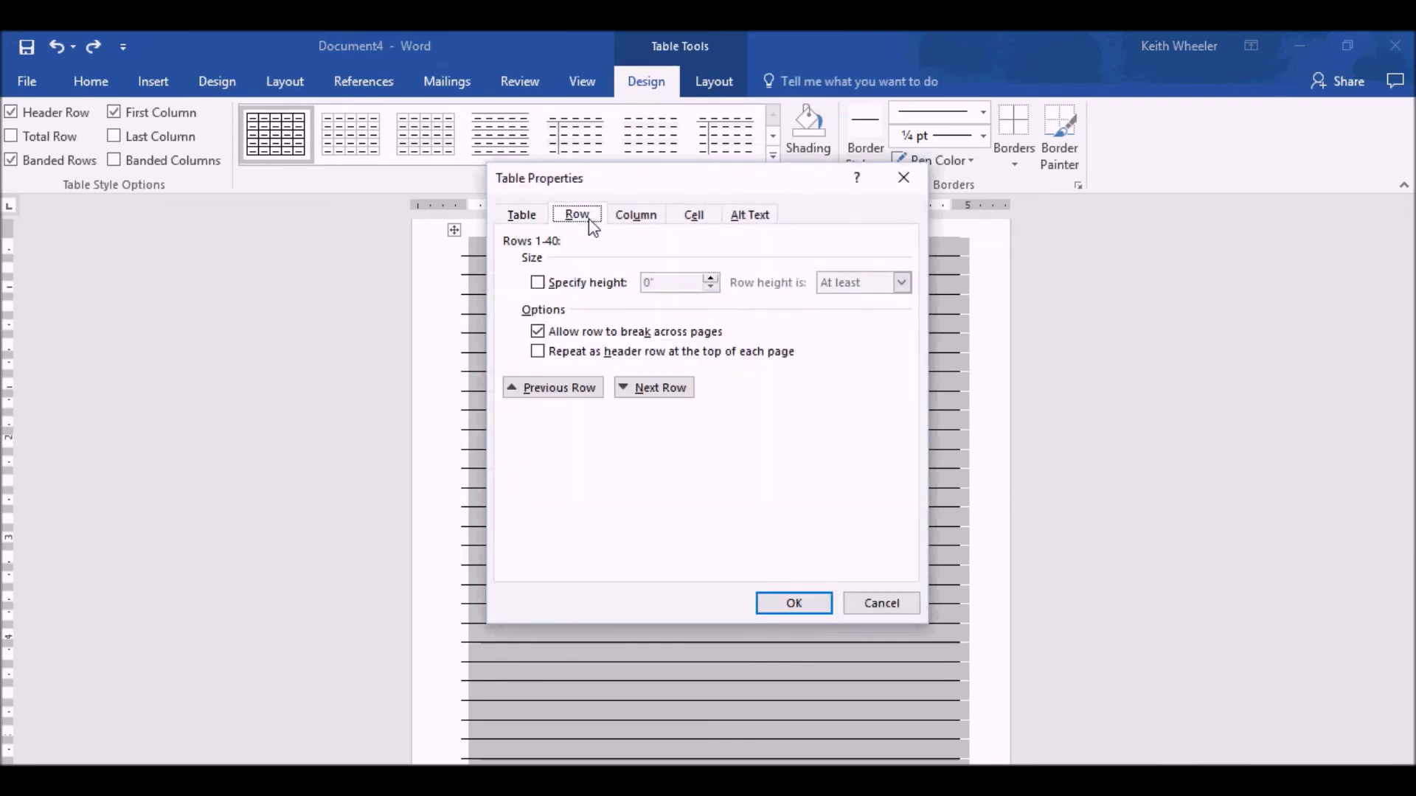
left_click(539, 285)
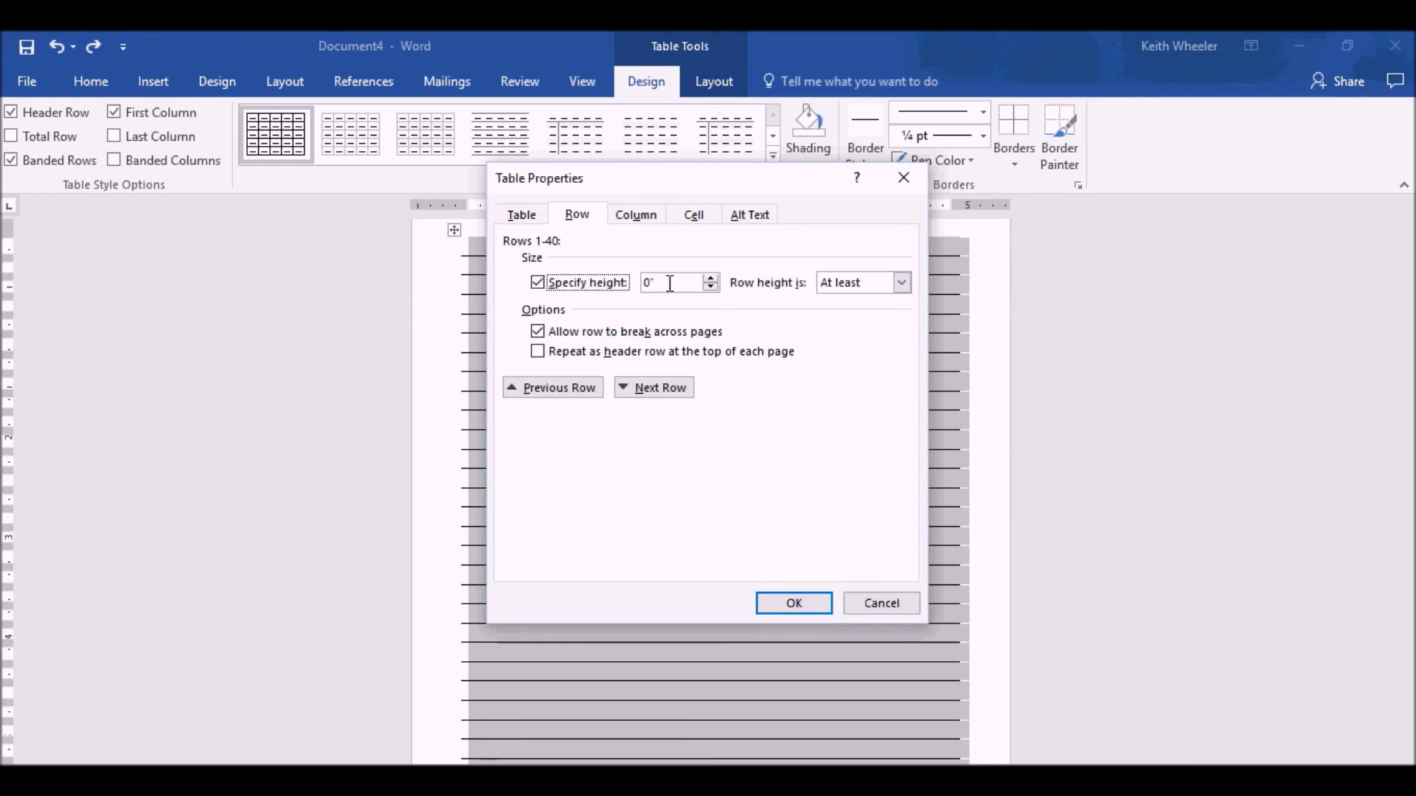
left_click(670, 284)
type(".25")
left_click(901, 283)
left_click(892, 315)
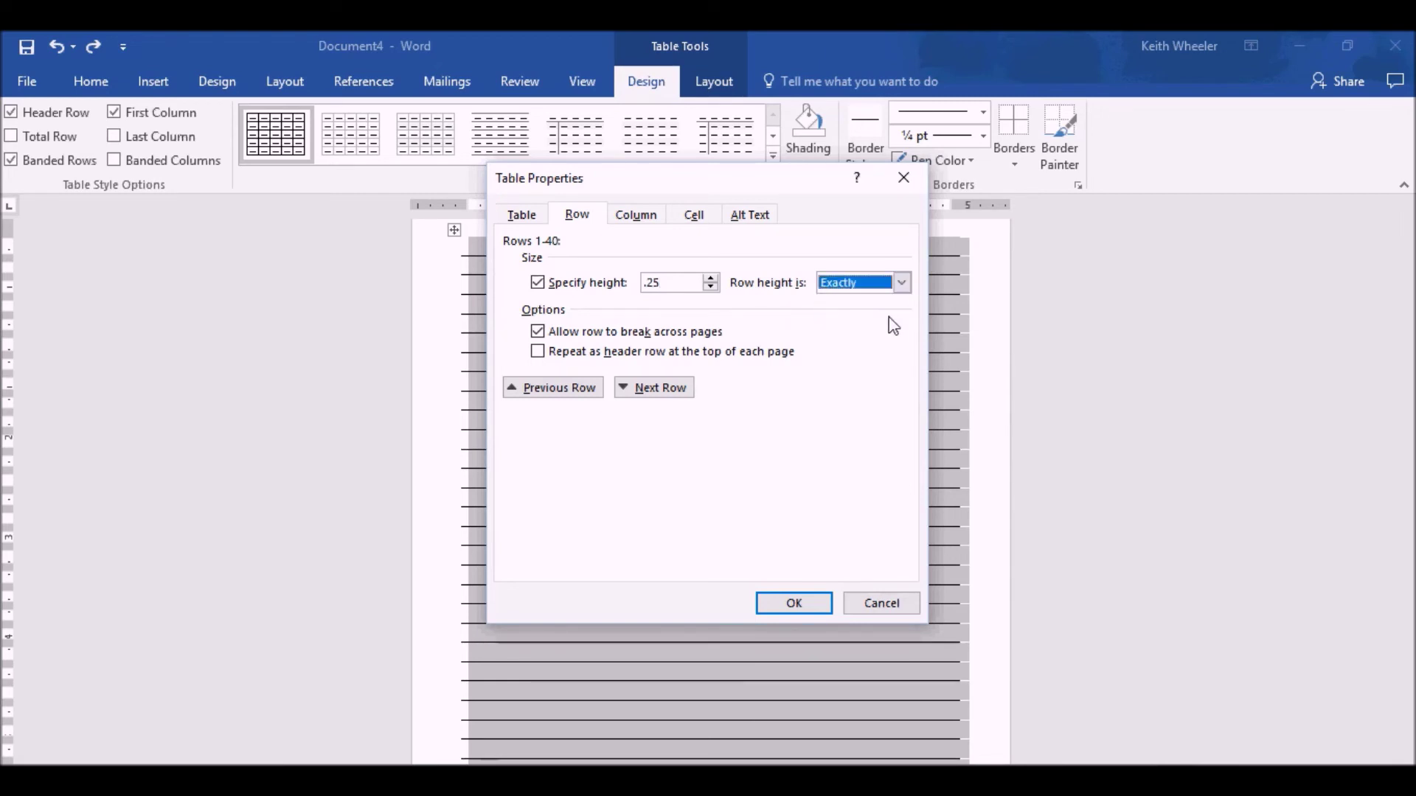
left_click(666, 282)
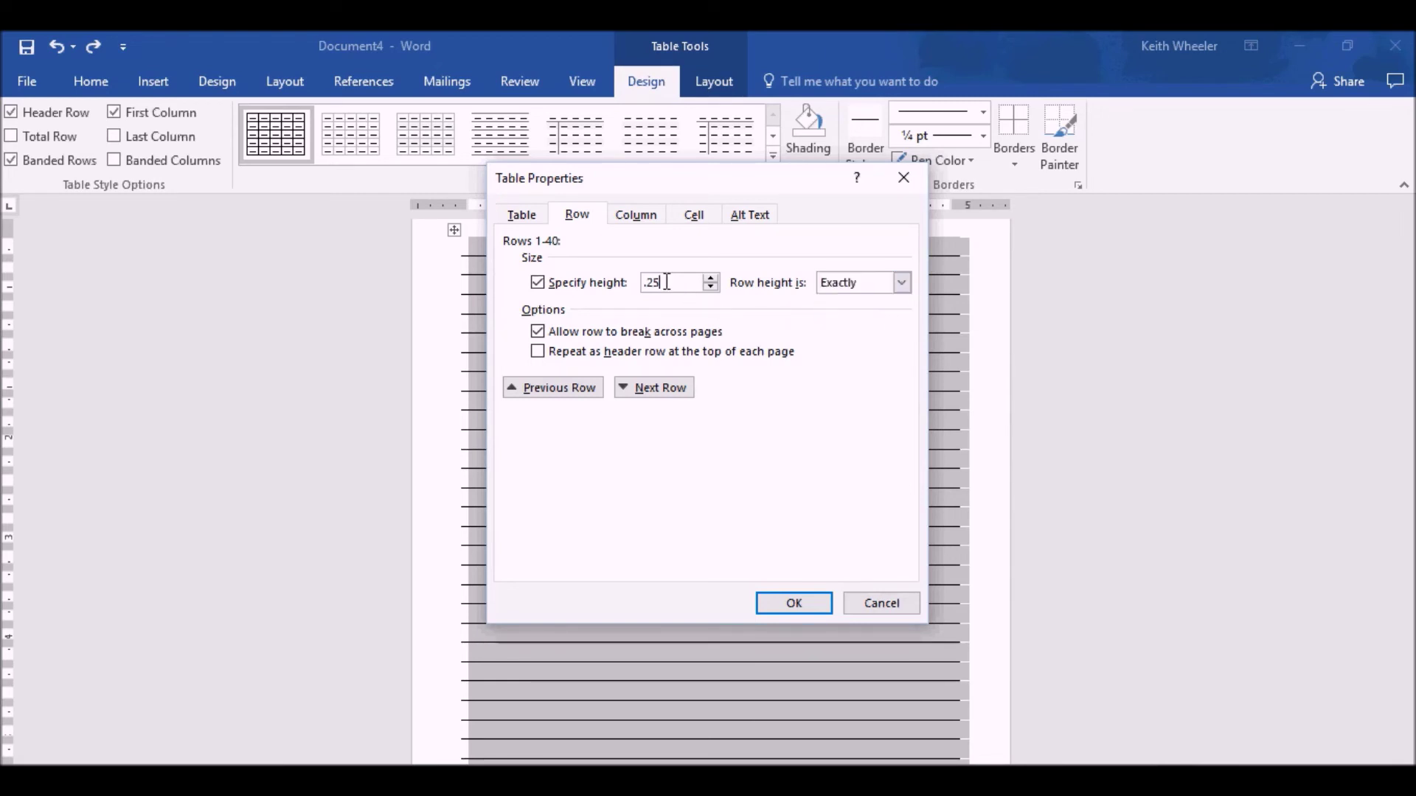
left_click(796, 601)
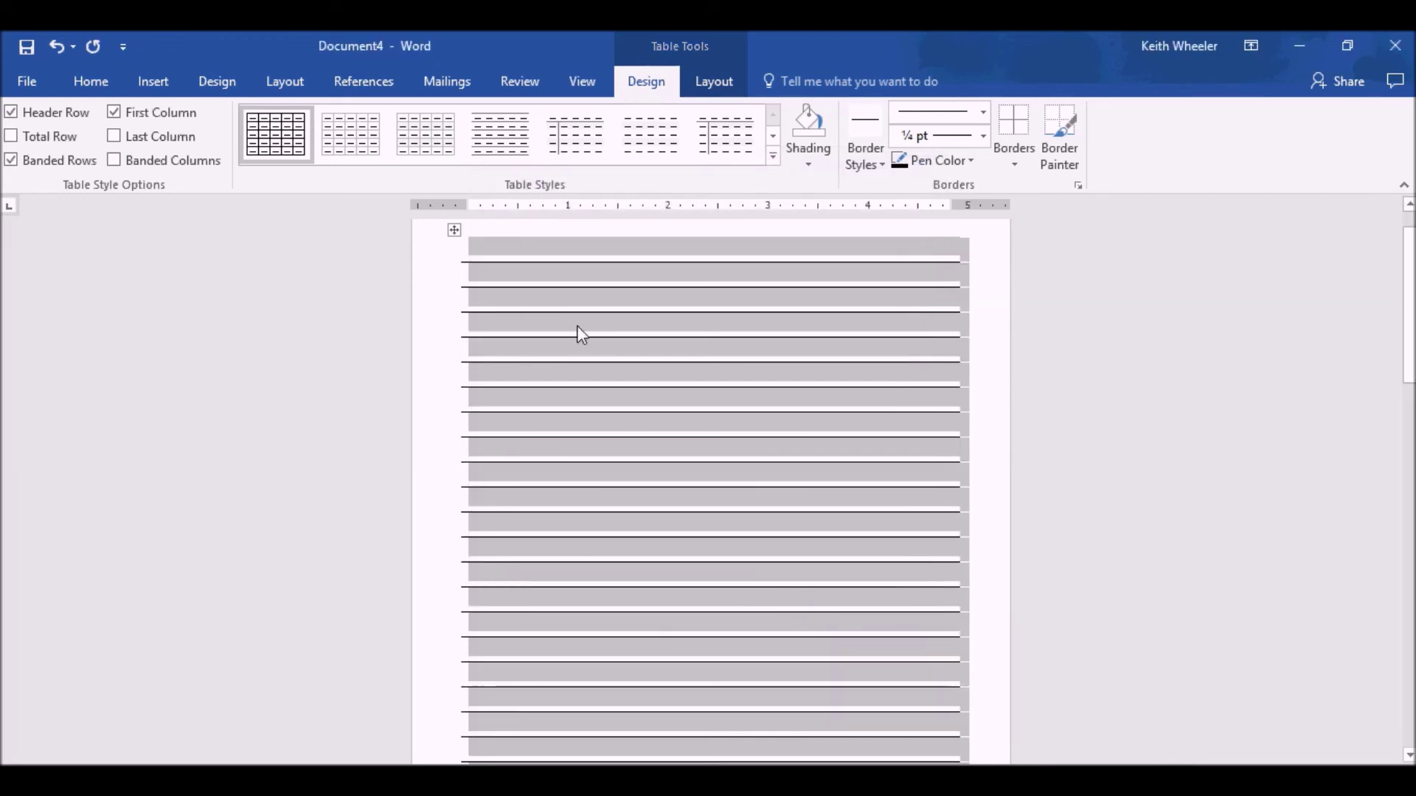
Change the Word table's row height from 0.25 to exactly .34375 inch via Table Properties.
right_click(515, 256)
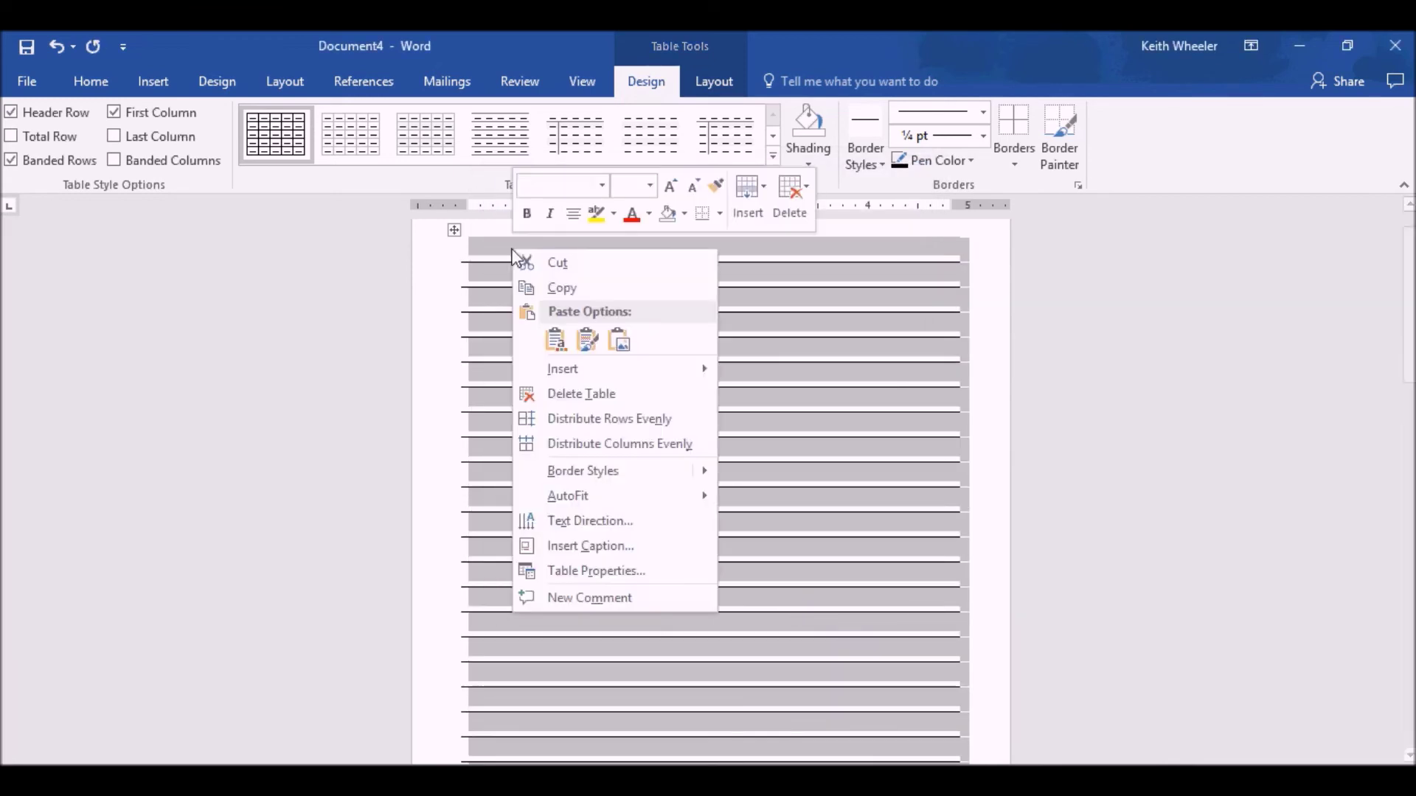
left_click(639, 571)
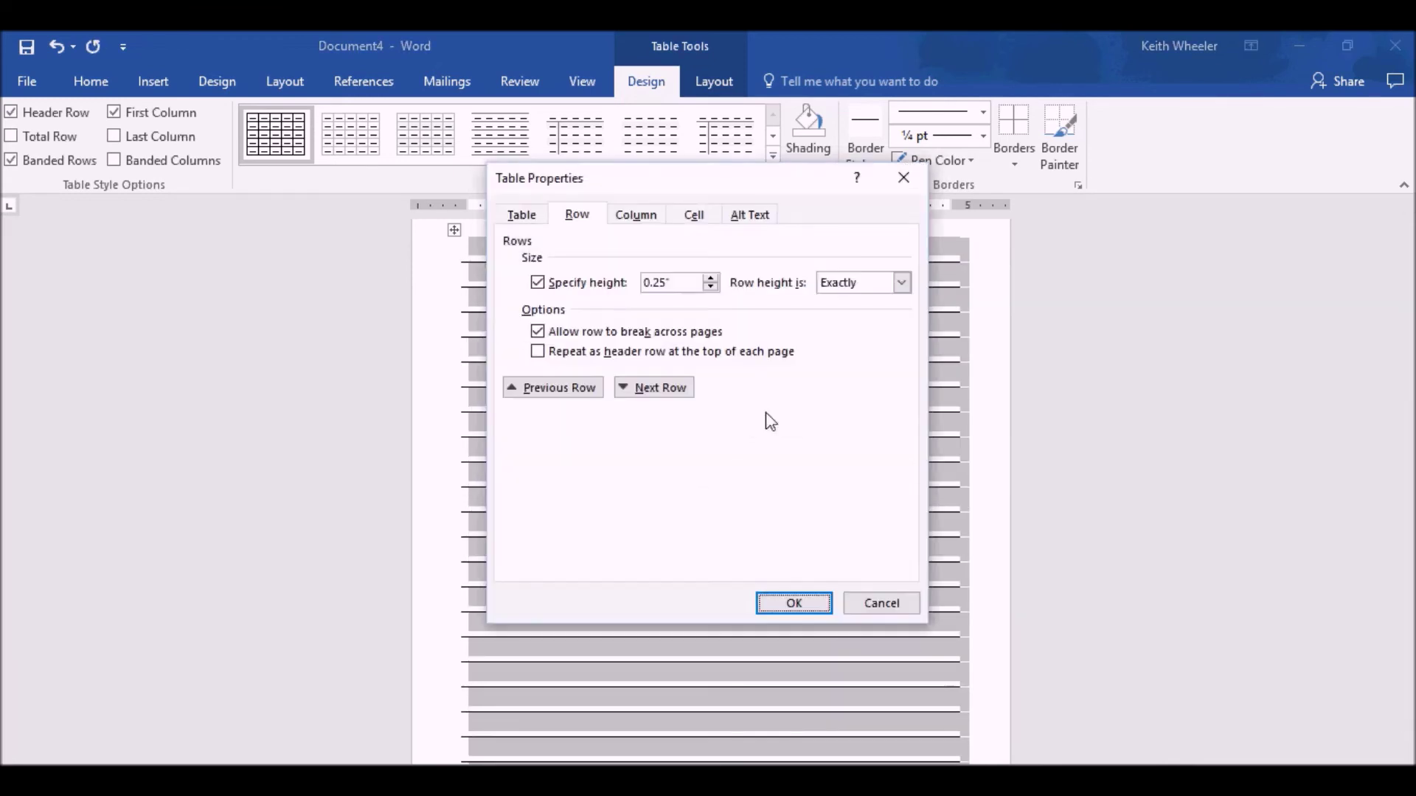
left_click(685, 282)
double_click(685, 282)
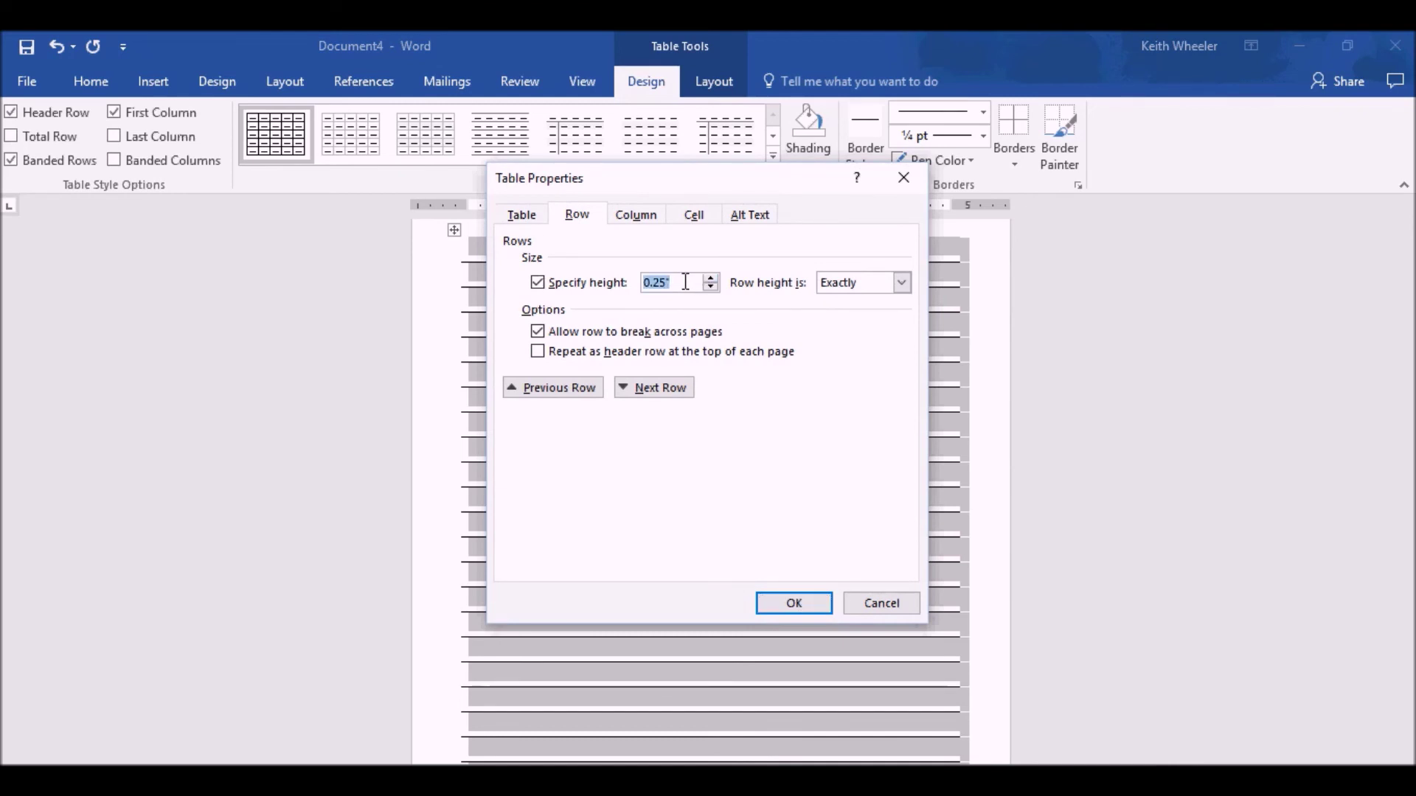
type(".")
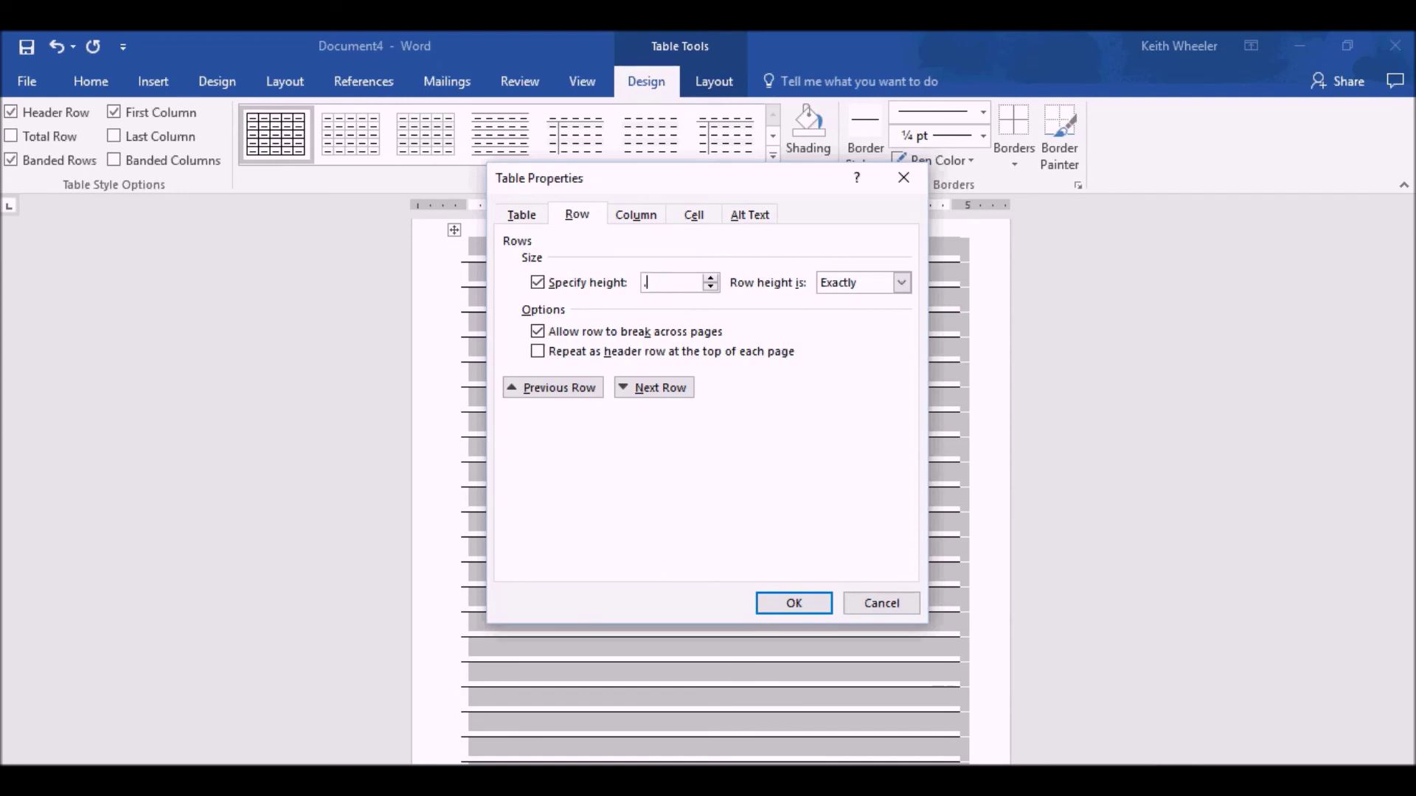
type("34375")
left_click(798, 605)
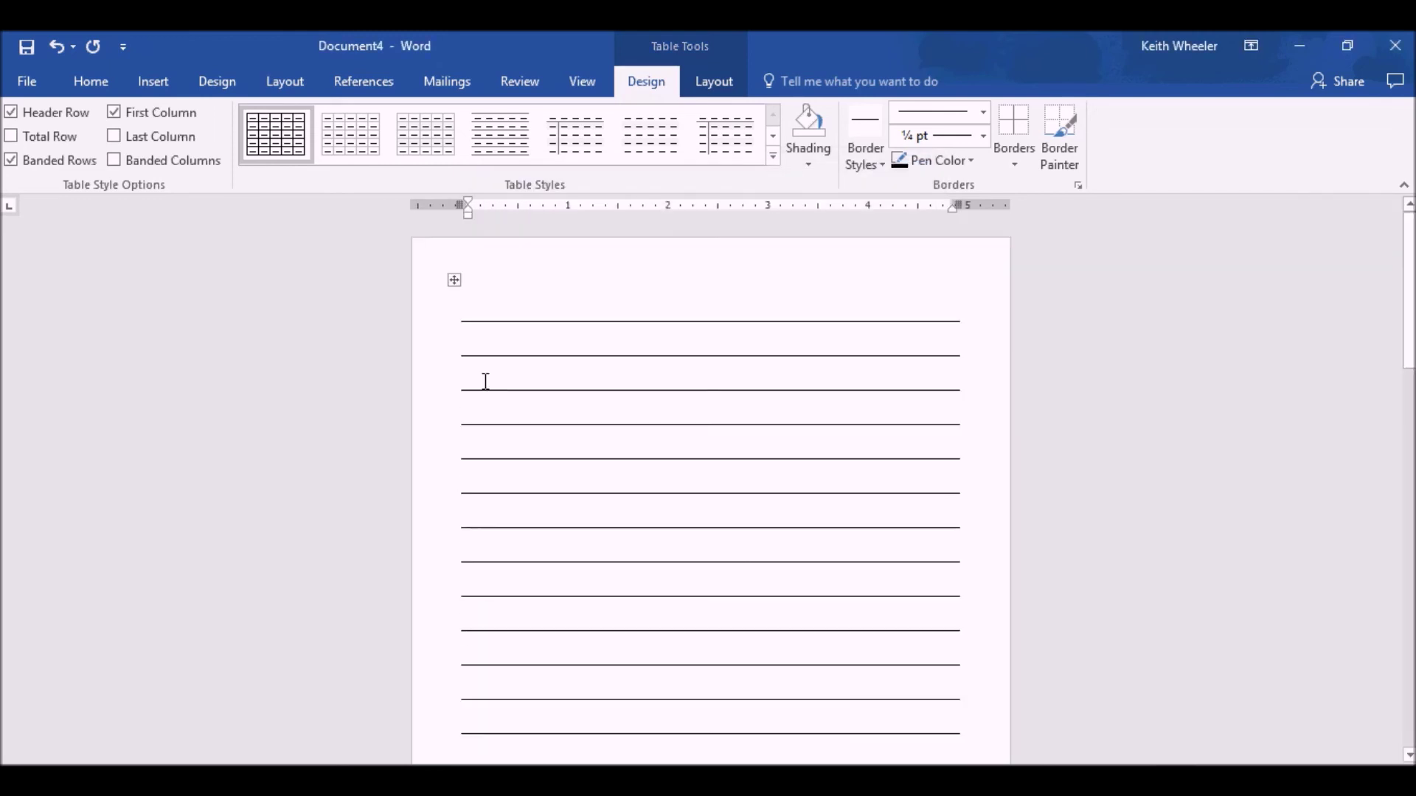